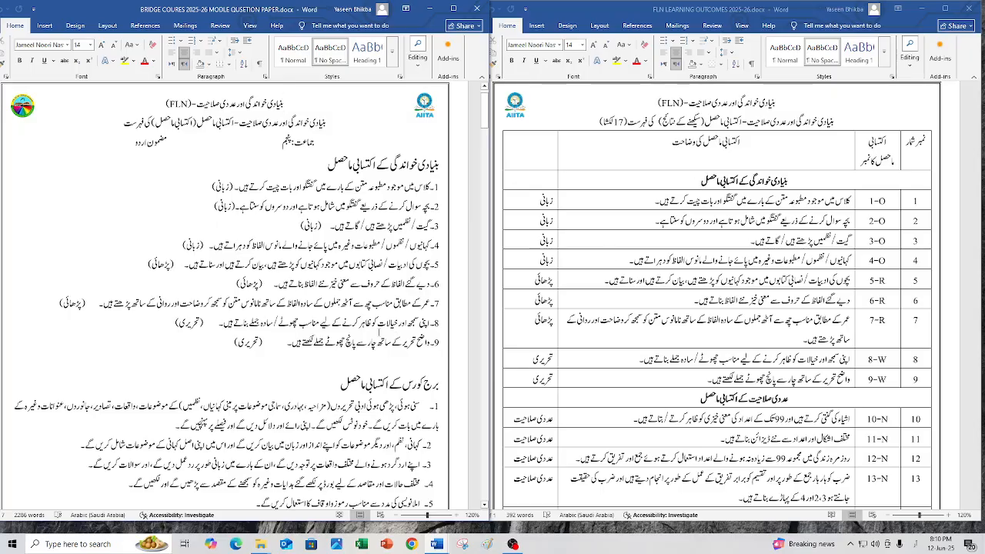
# Step: Examine the FLN learning outcomes table through item 17 beside the open bridge course question paper
pyautogui.scroll(1, 354, 117)
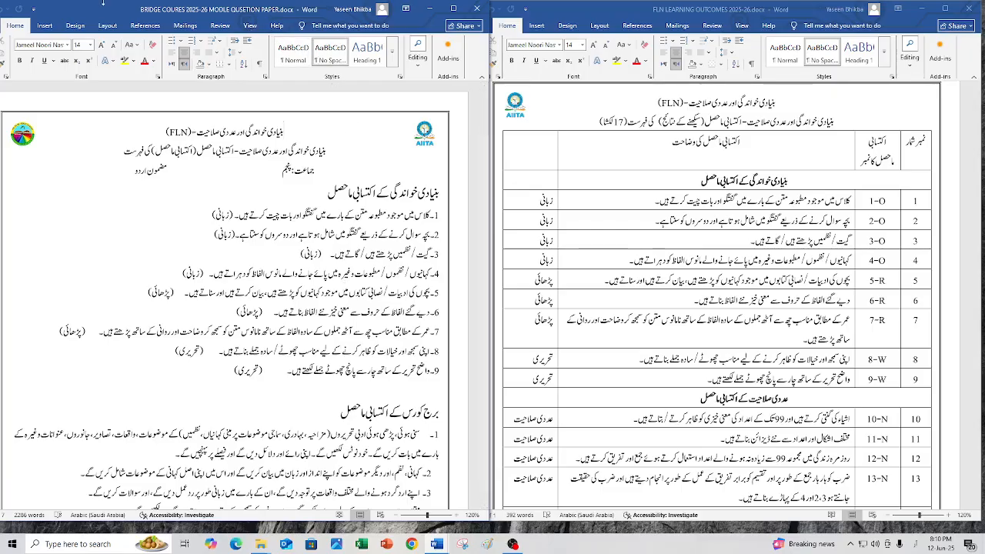
pyautogui.click(107, 13)
pyautogui.moveTo(106, 13); pyautogui.dragTo(108, 8)
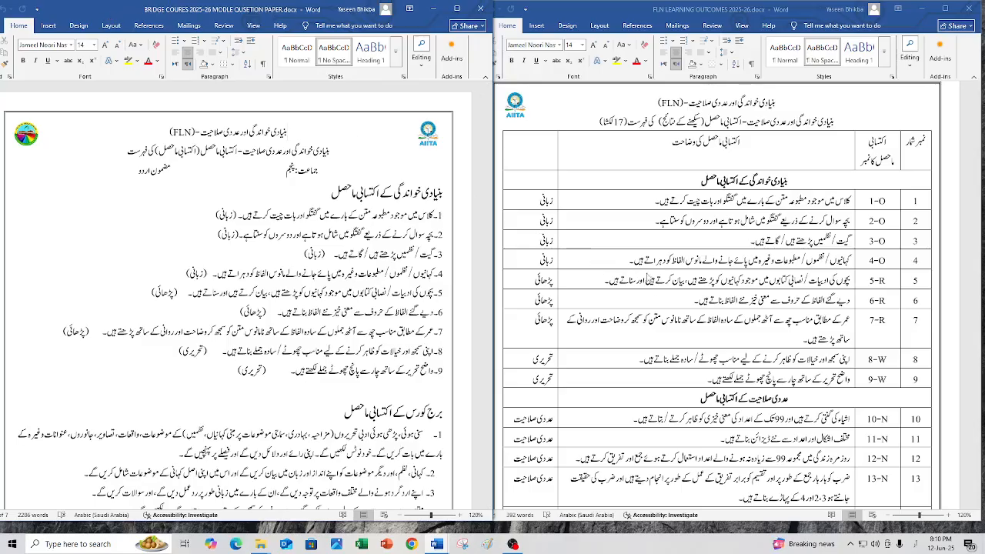
pyautogui.scroll(-2, 675, 285)
pyautogui.scroll(-2, 675, 286)
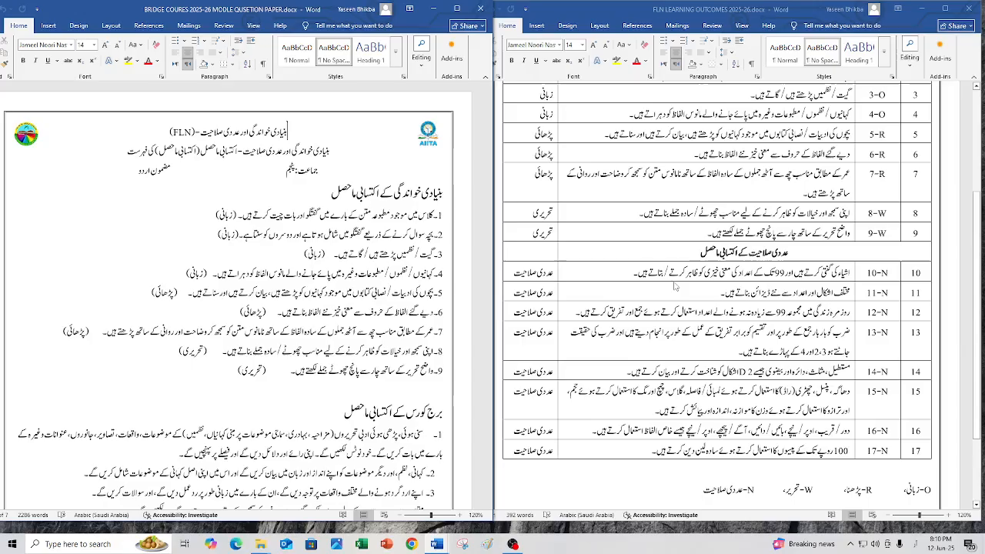
pyautogui.scroll(-1, 675, 286)
pyautogui.scroll(1, 675, 286)
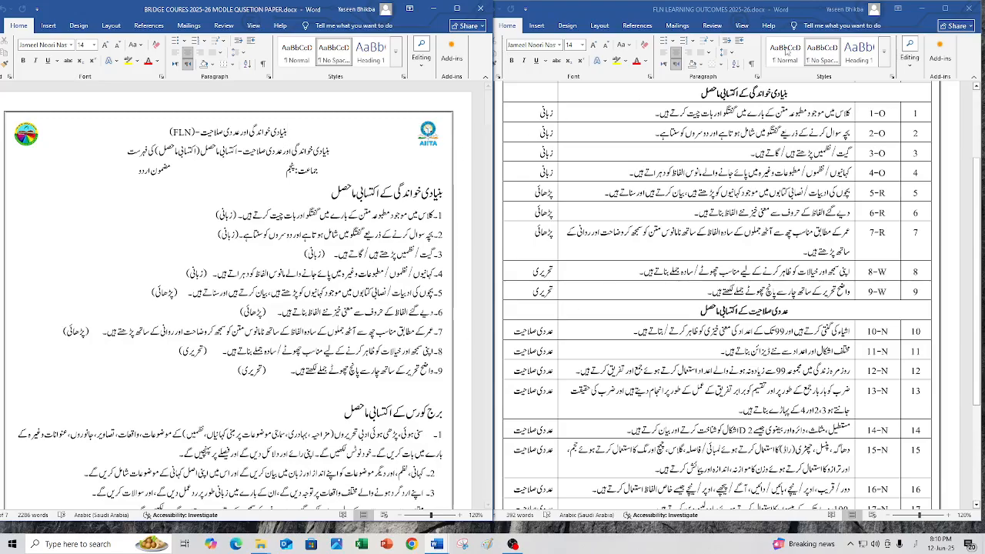
# Step: Hide the FLN learning outcomes document and show the bridge course question paper full screen at 230% zoom
pyautogui.click(923, 9)
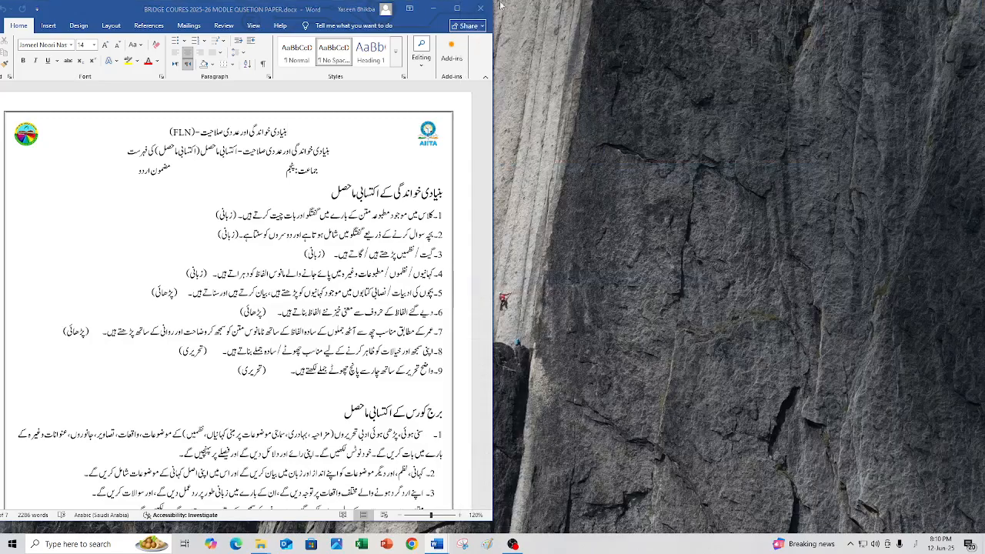
pyautogui.click(456, 9)
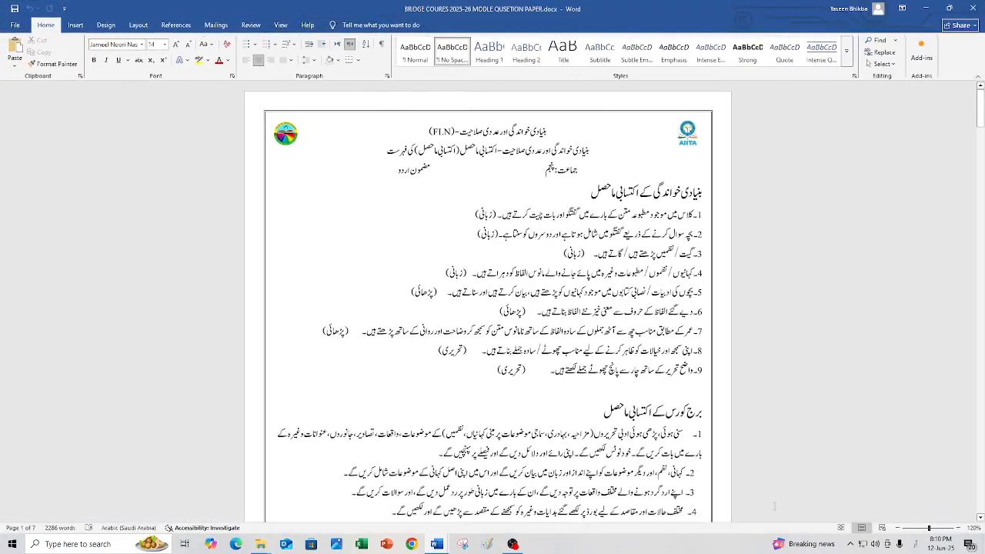
pyautogui.click(958, 528)
pyautogui.click(958, 528)
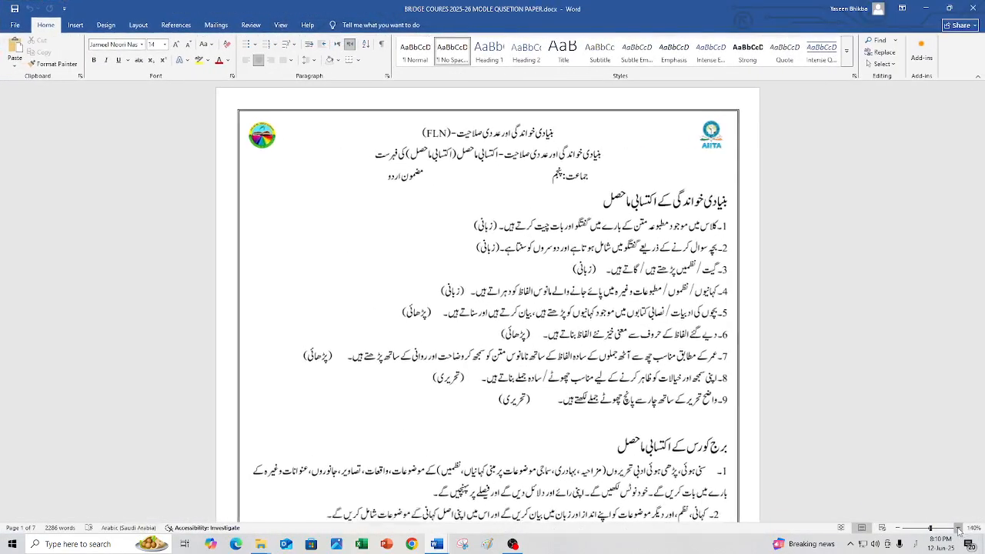
pyautogui.click(958, 528)
pyautogui.click(959, 528)
pyautogui.click(958, 528)
pyautogui.click(958, 528)
pyautogui.click(959, 528)
pyautogui.click(958, 528)
pyautogui.click(958, 528)
pyautogui.click(958, 528)
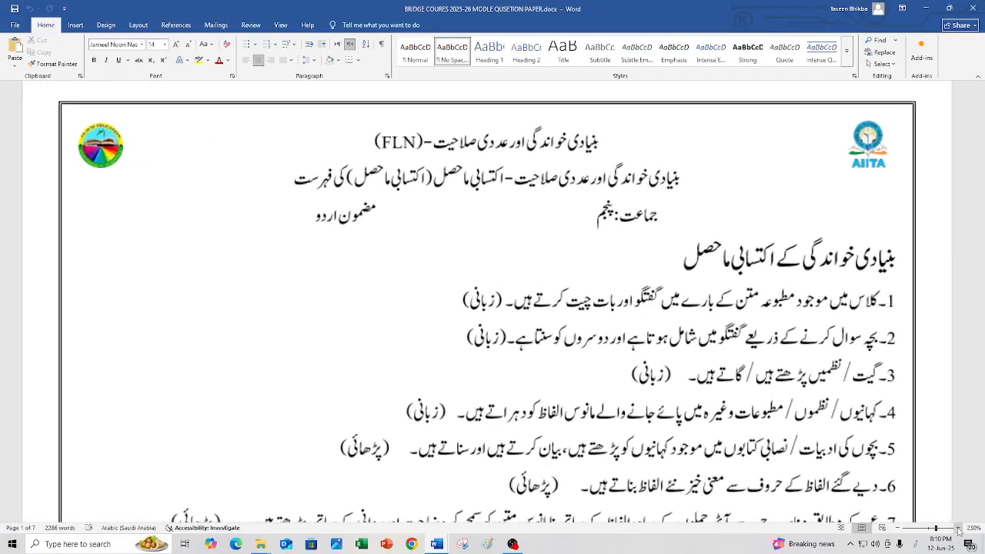
pyautogui.click(958, 529)
# Step: Read through the nine foundational literacy outcomes, with their oral, reading and writing labels, on page 1
pyautogui.scroll(-4, 493, 300)
pyautogui.scroll(3, 493, 300)
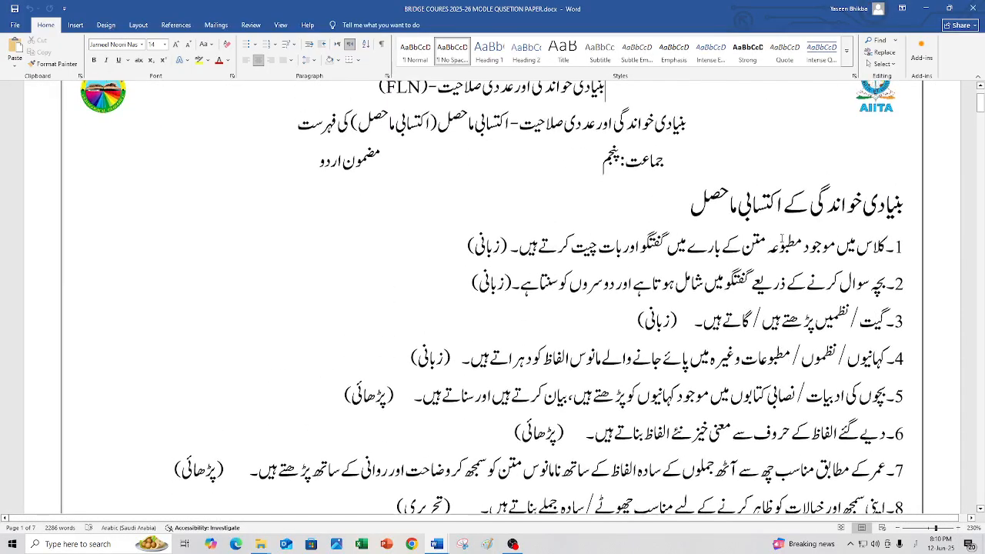
pyautogui.scroll(-2, 783, 233)
pyautogui.scroll(-2, 783, 233)
pyautogui.scroll(3, 801, 216)
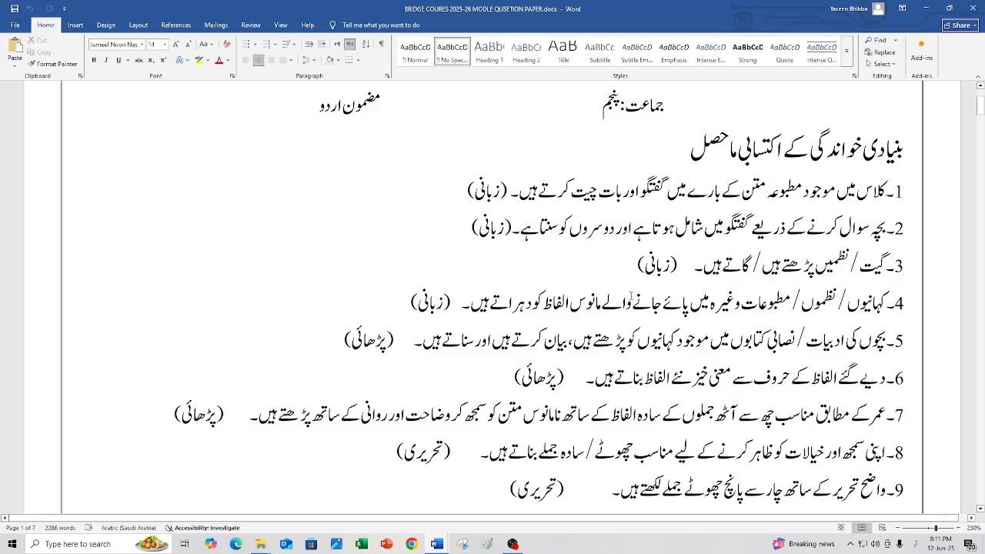
pyautogui.scroll(-2, 378, 416)
pyautogui.scroll(1, 379, 416)
pyautogui.scroll(-5, 493, 300)
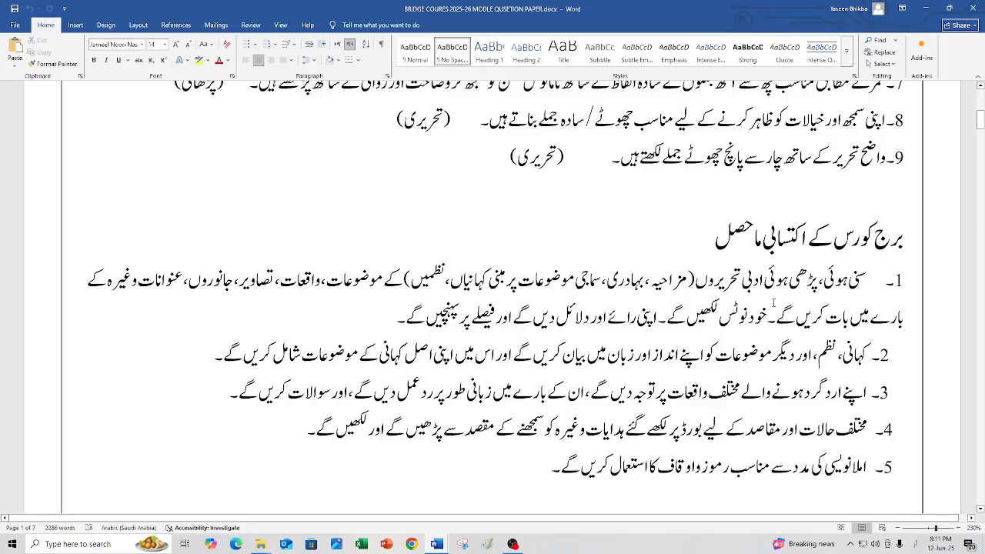
pyautogui.scroll(7, 774, 303)
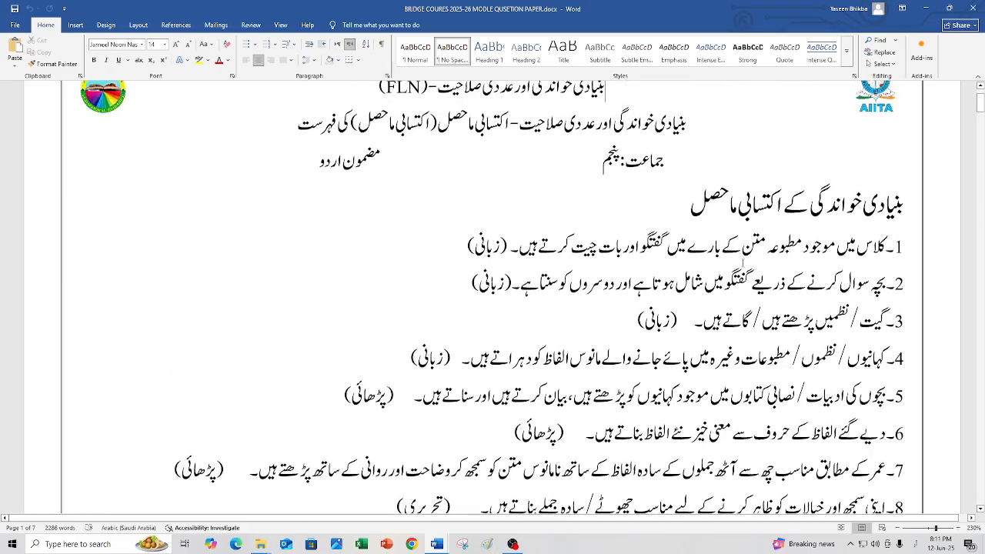
pyautogui.scroll(-2, 743, 261)
pyautogui.scroll(-2, 743, 264)
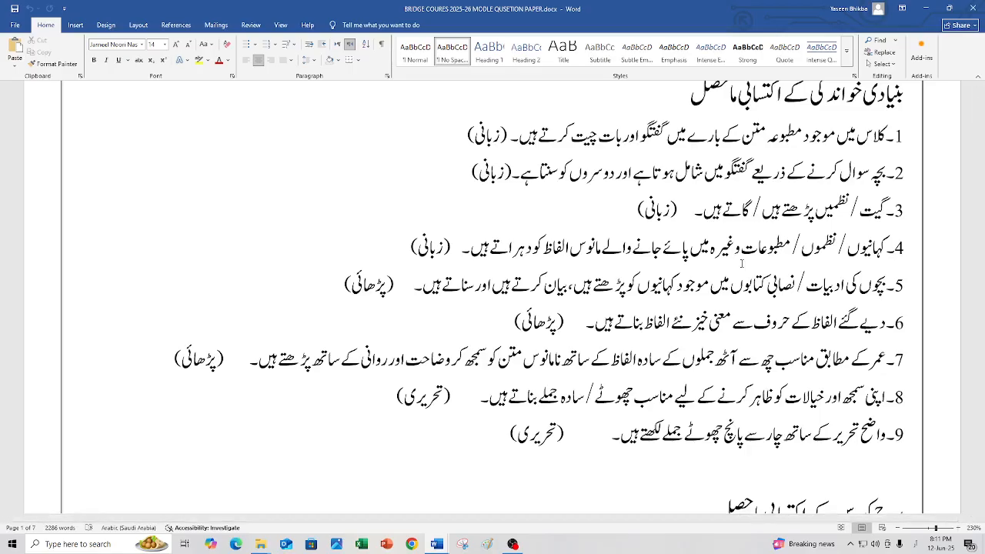
# Step: Review the five bridge course learning outcomes on page 1 against the nine FLN outcomes above them
pyautogui.scroll(-4, 743, 264)
pyautogui.scroll(-8, 743, 264)
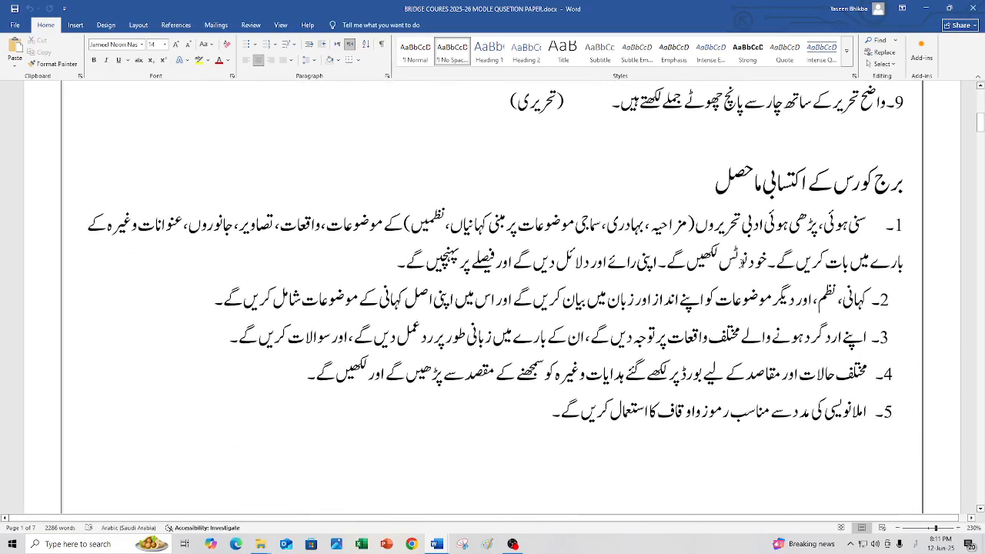
pyautogui.scroll(-2, 742, 262)
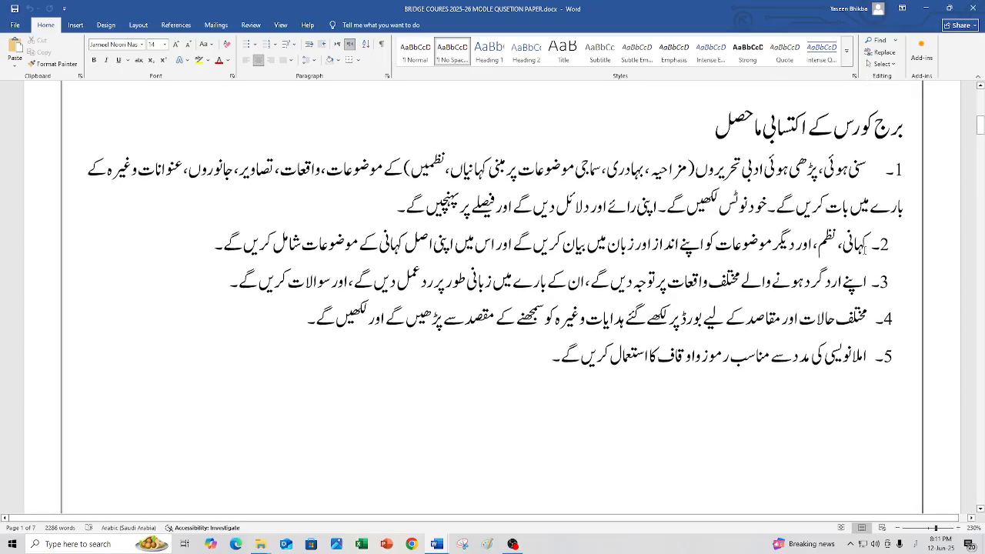
pyautogui.scroll(8, 860, 322)
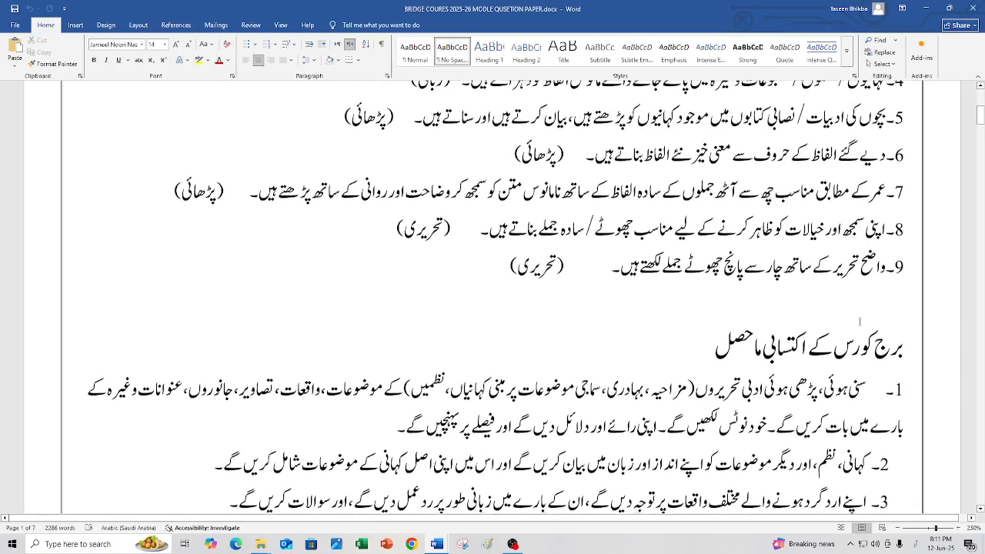
pyautogui.scroll(9, 860, 321)
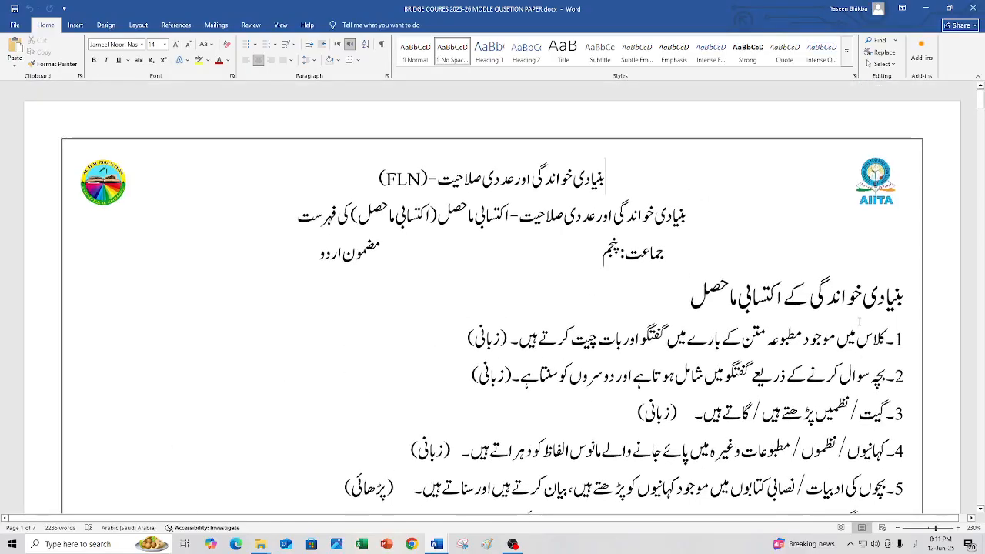
pyautogui.scroll(-10, 852, 312)
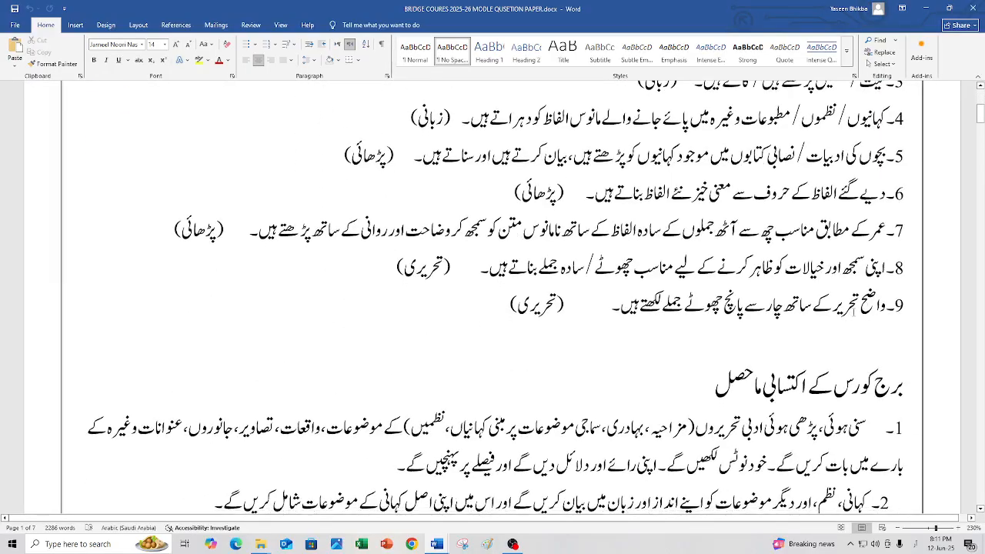
pyautogui.scroll(-6, 855, 317)
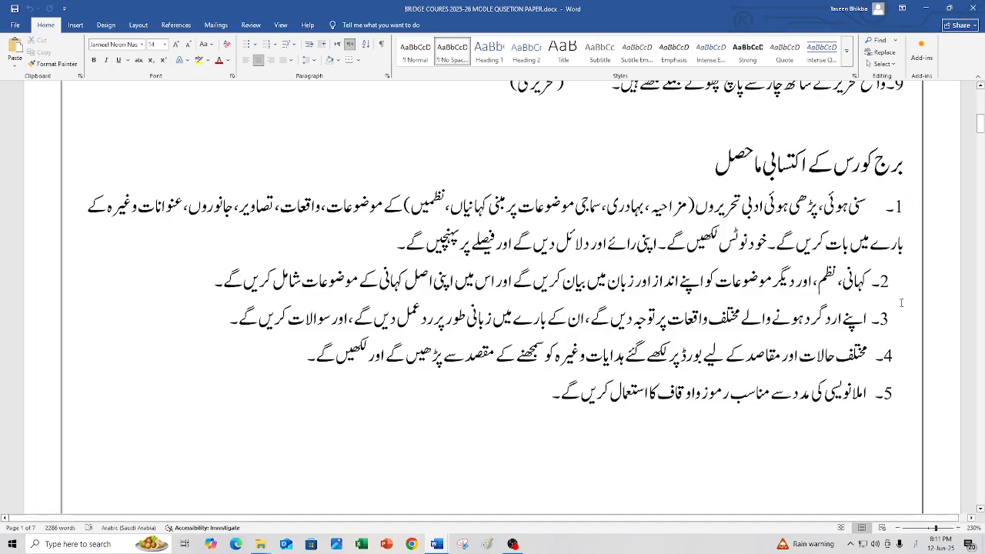
pyautogui.scroll(1, 882, 312)
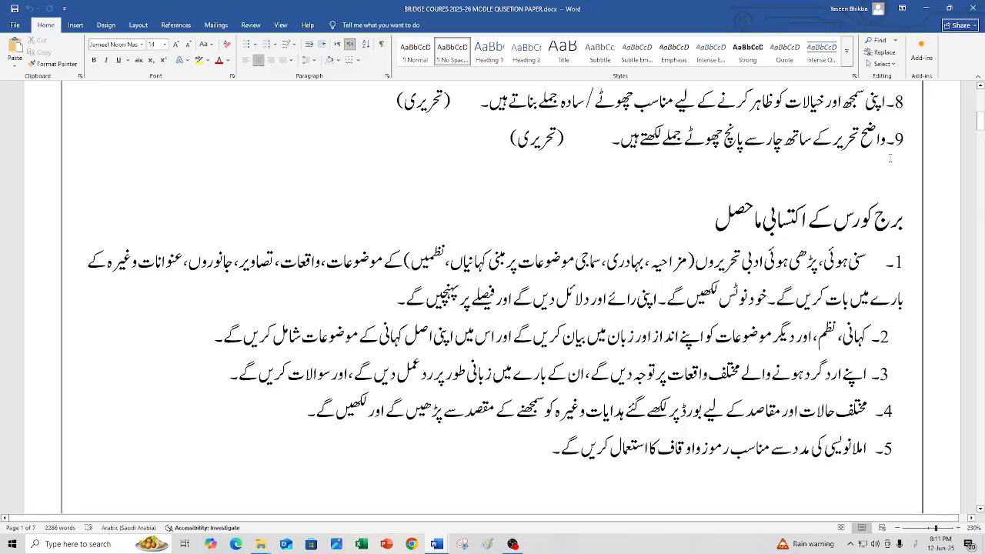
pyautogui.scroll(-3, 836, 326)
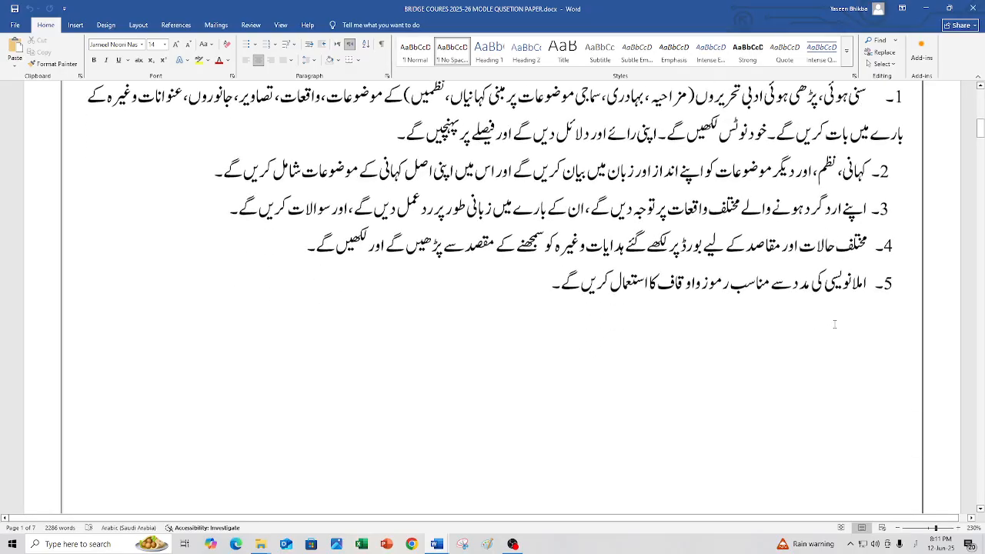
pyautogui.scroll(1, 836, 326)
pyautogui.scroll(-10, 836, 326)
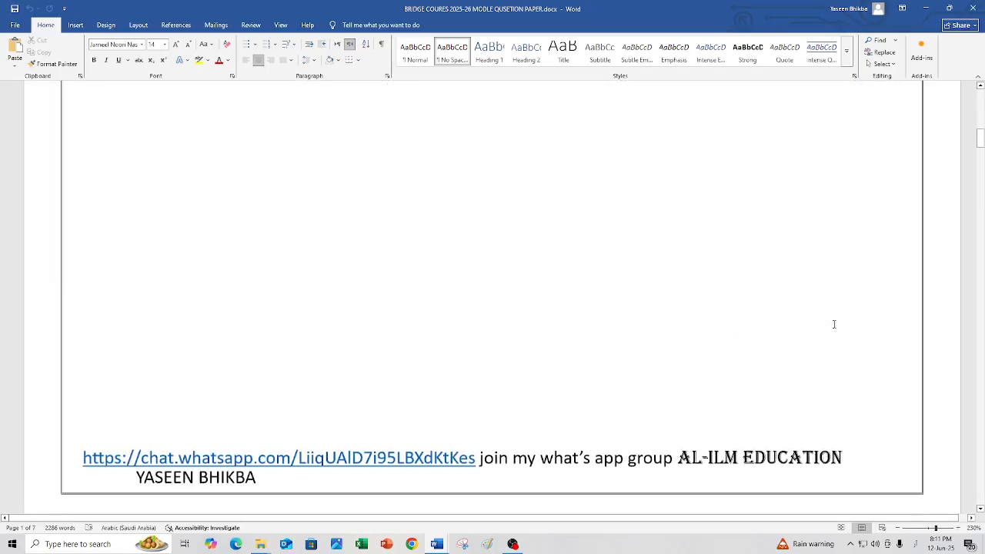
pyautogui.scroll(6, 834, 325)
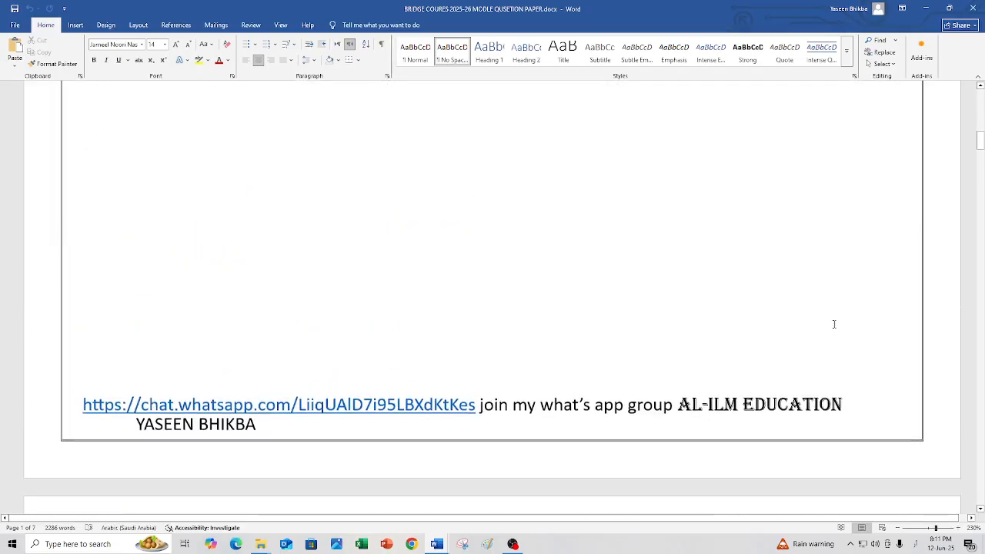
pyautogui.scroll(8, 834, 324)
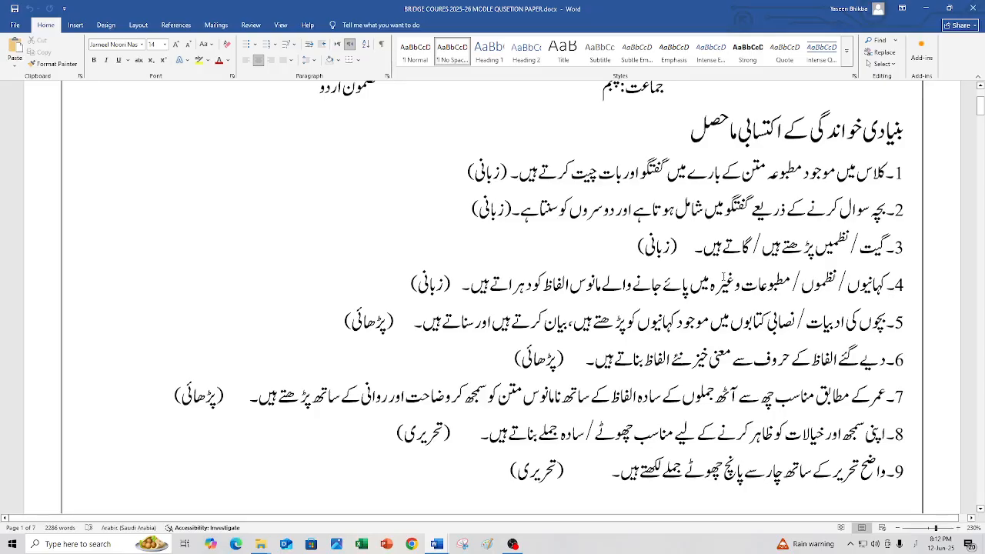
# Step: Examine page 2's model question paper, including its student detail fields and the first Section 1 picture question
pyautogui.scroll(-10, 724, 277)
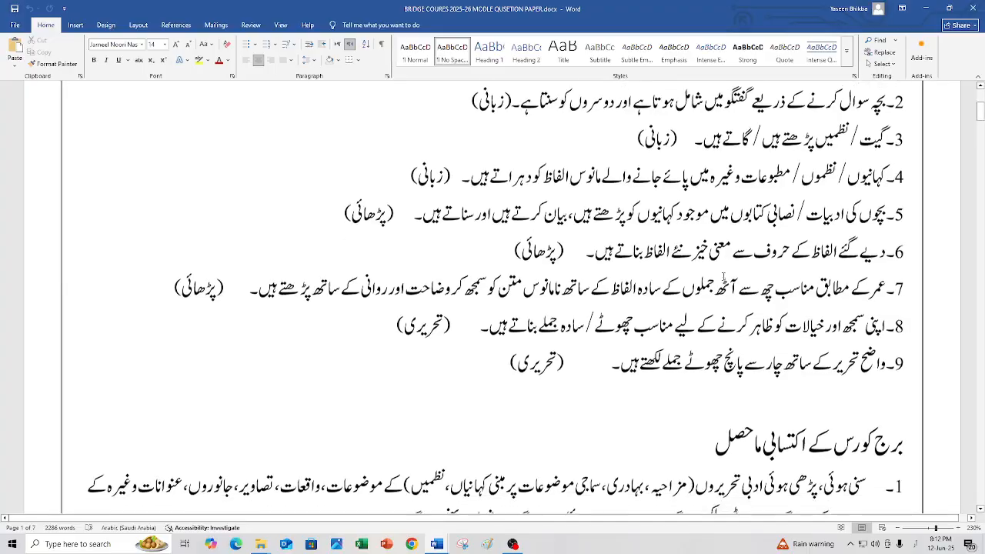
pyautogui.scroll(-10, 724, 277)
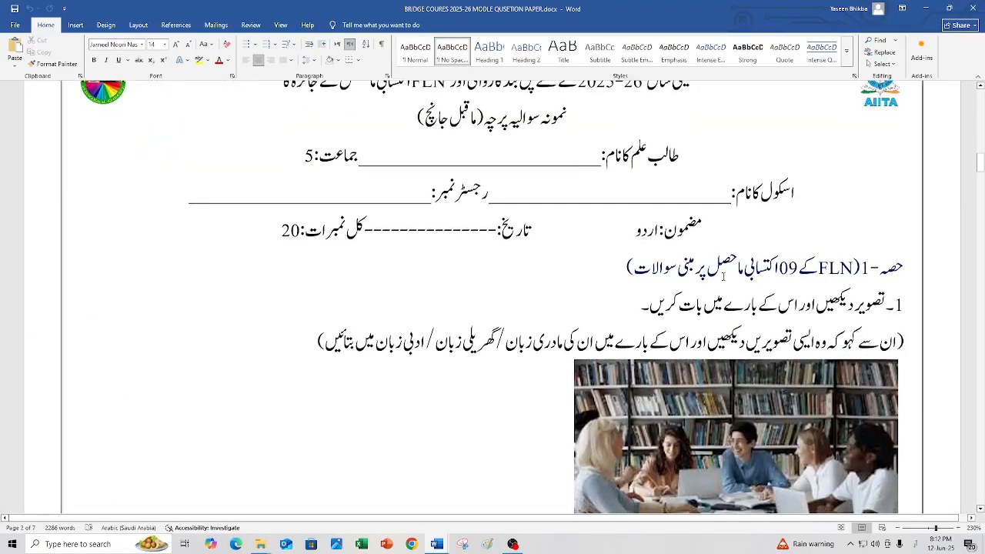
pyautogui.scroll(-2, 723, 277)
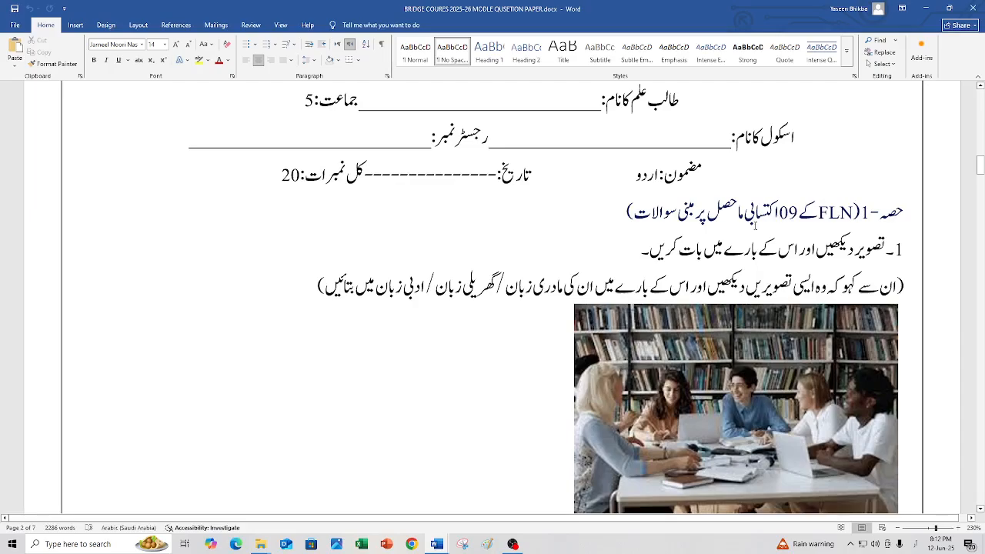
pyautogui.scroll(-2, 587, 300)
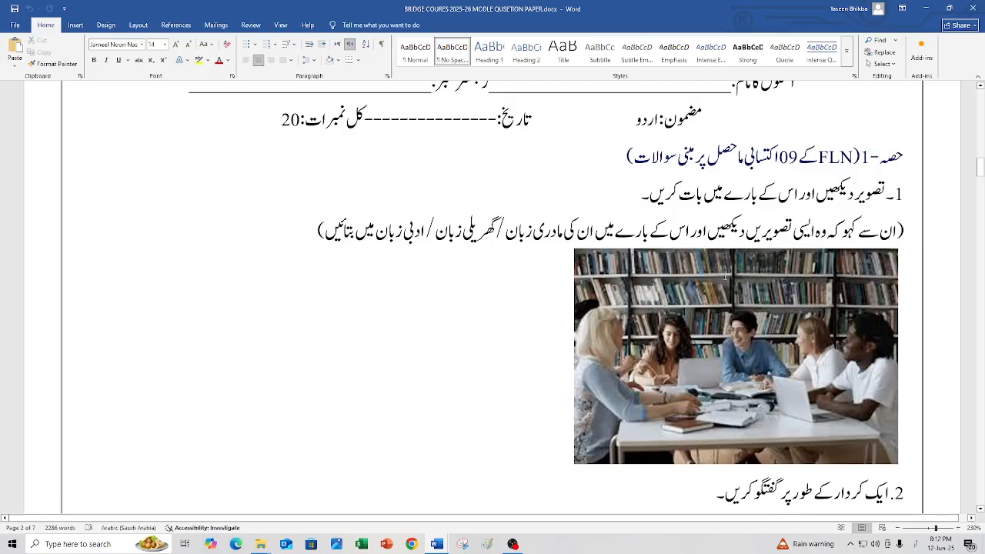
pyautogui.scroll(1, 447, 254)
pyautogui.scroll(1, 450, 273)
pyautogui.click(310, 209)
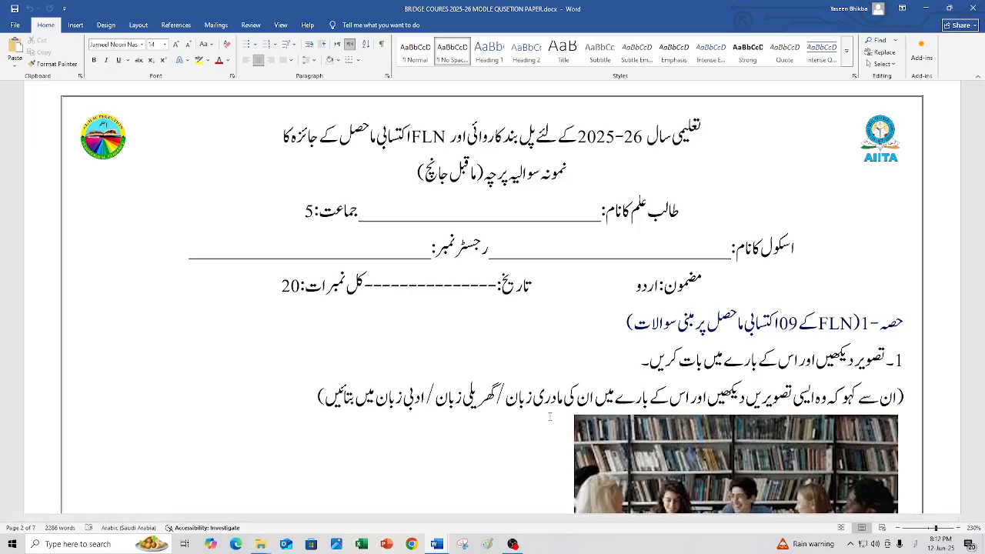
pyautogui.scroll(-6, 562, 408)
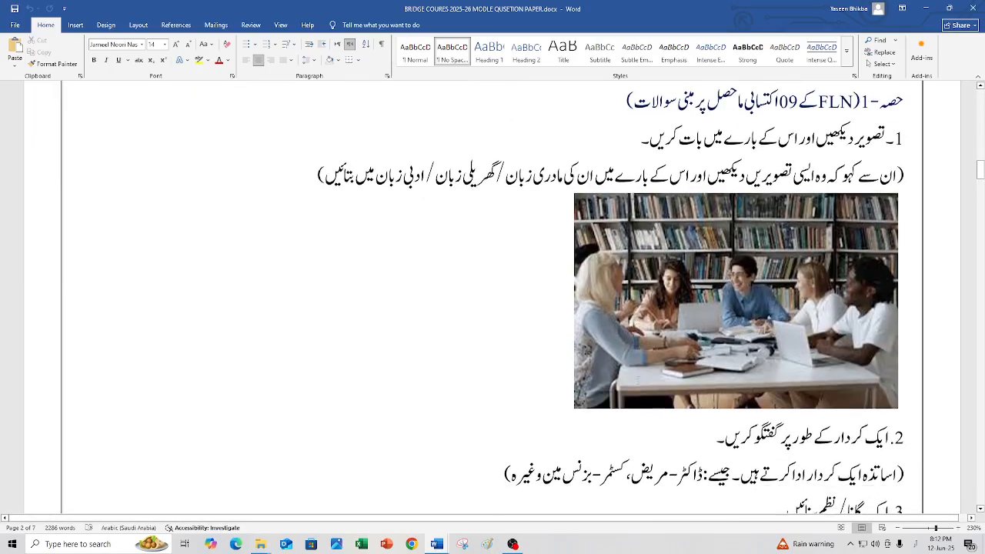
pyautogui.scroll(7, 703, 371)
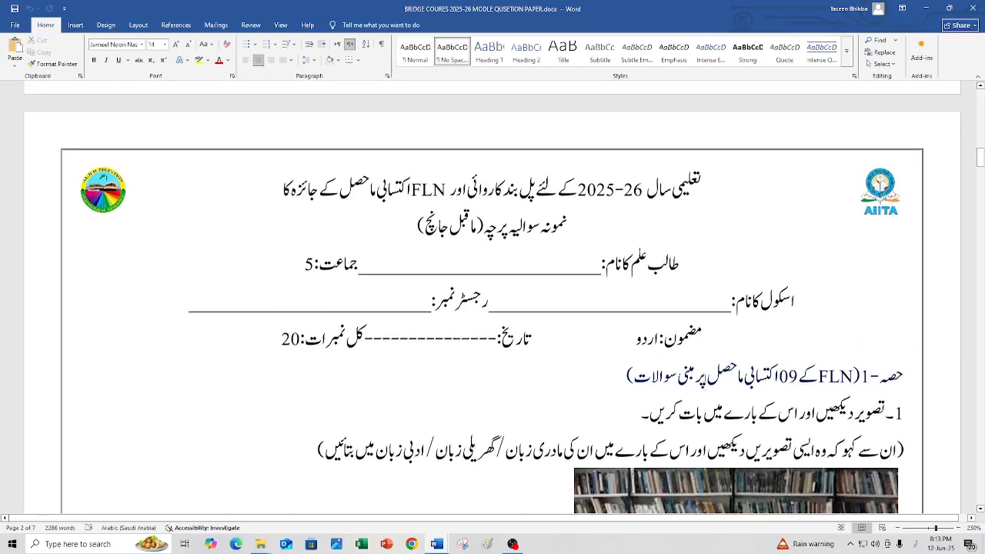
# Step: Restore the question paper to half-screen size and show the FLN LEARNING OUTCOMES 2025-26 document beside it
pyautogui.click(949, 7)
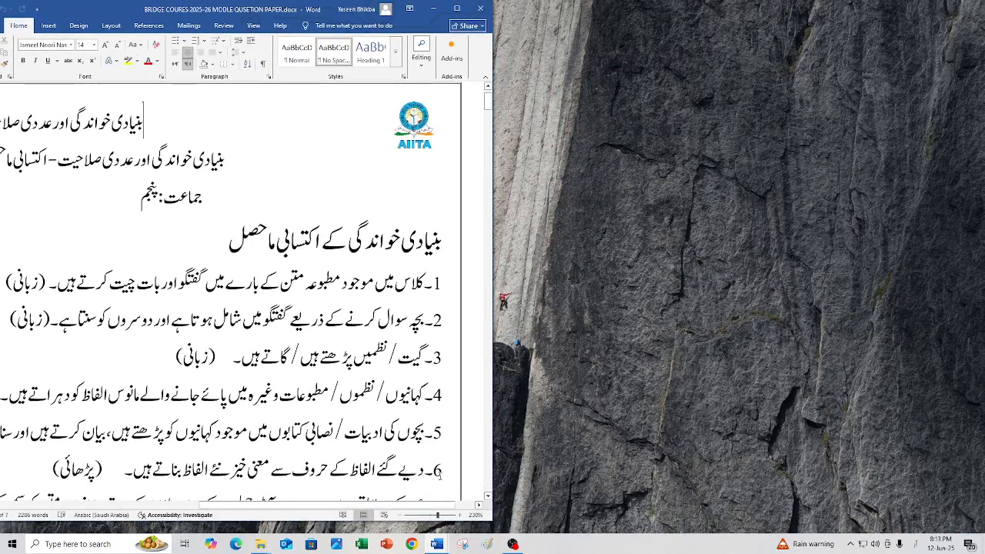
pyautogui.moveTo(437, 546)
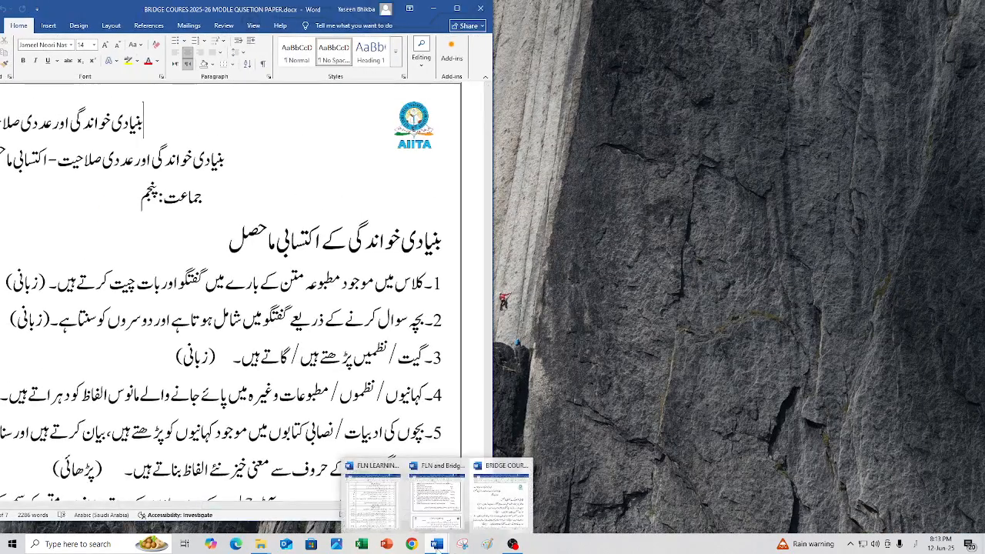
pyautogui.click(363, 512)
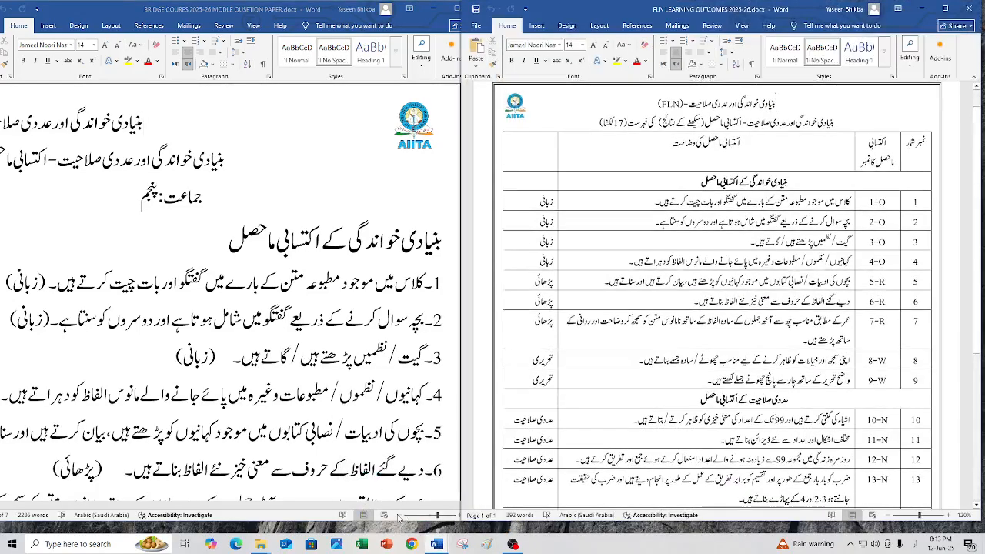
# Step: Zoom the bridge course question paper out to 150%
pyautogui.click(398, 518)
pyautogui.click(400, 515)
pyautogui.click(401, 515)
pyautogui.click(400, 515)
pyautogui.click(401, 515)
pyautogui.click(400, 515)
pyautogui.click(401, 515)
pyautogui.click(400, 515)
pyautogui.click(400, 515)
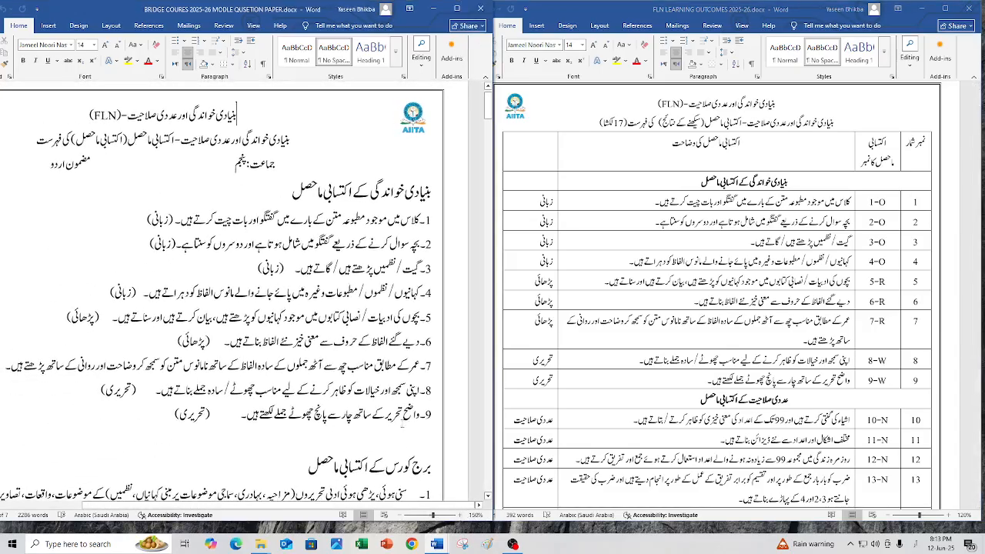
# Step: Read Section 1 of the Urdu model question paper, covering questions 1 to 9 based on the FLN outcomes
pyautogui.scroll(-10, 389, 395)
pyautogui.scroll(-15, 389, 396)
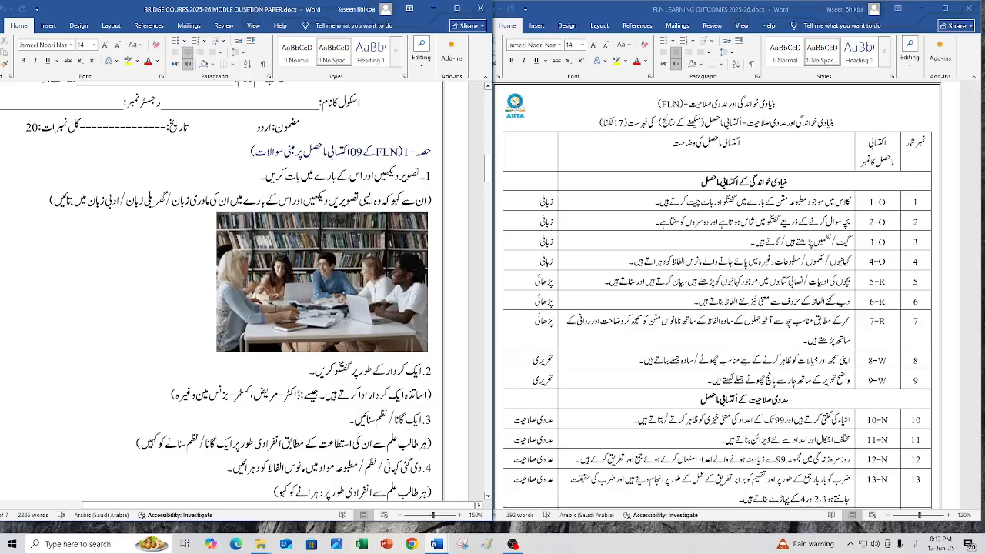
pyautogui.scroll(-2, 365, 278)
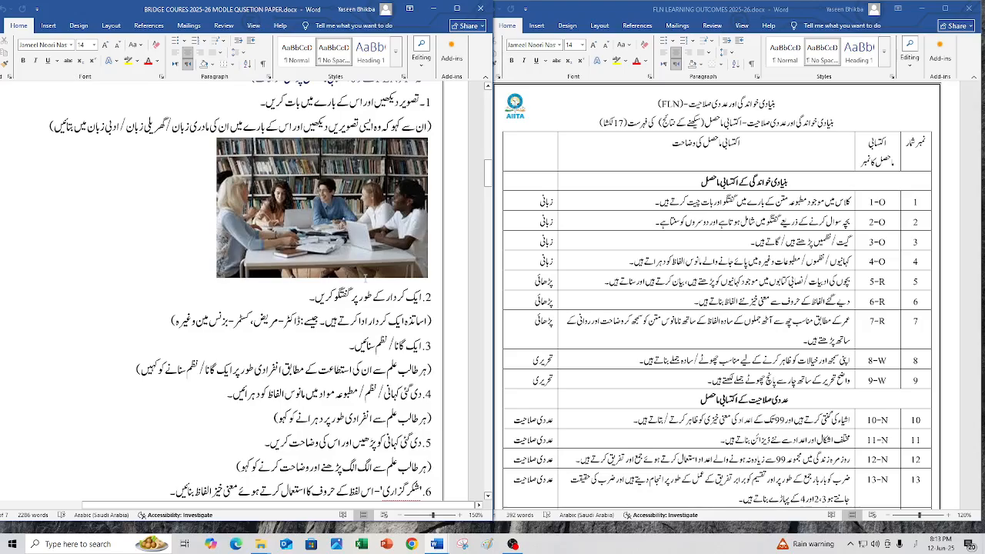
pyautogui.scroll(-2, 365, 278)
pyautogui.scroll(-1, 411, 210)
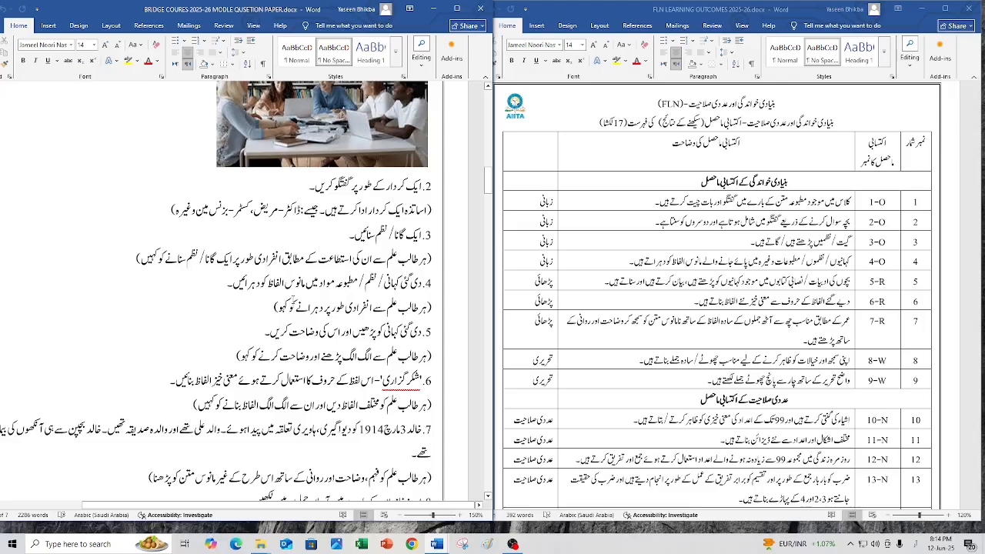
pyautogui.scroll(-3, 300, 301)
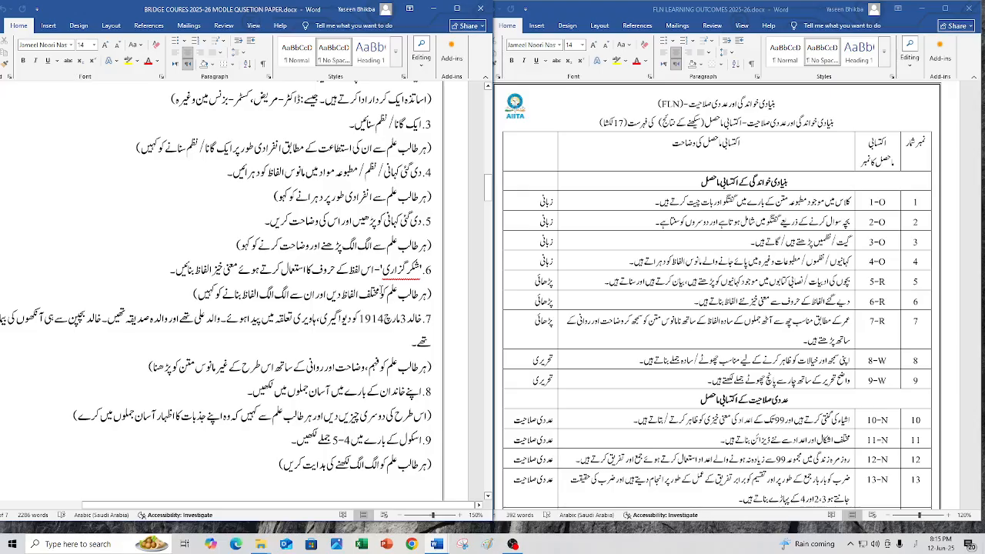
# Step: Zoom the bridge course question paper out to 110%
pyautogui.click(398, 517)
pyautogui.click(398, 517)
pyautogui.click(399, 517)
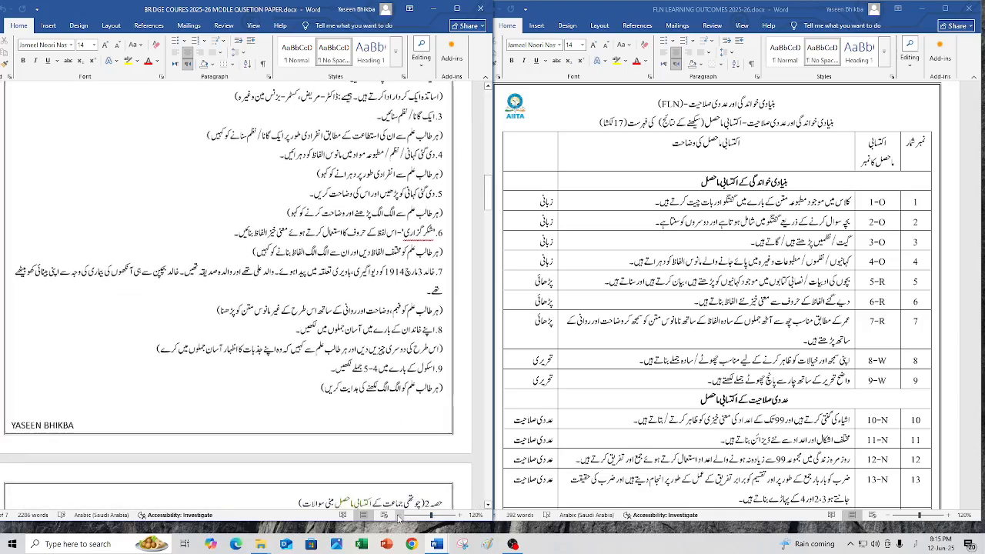
pyautogui.click(398, 517)
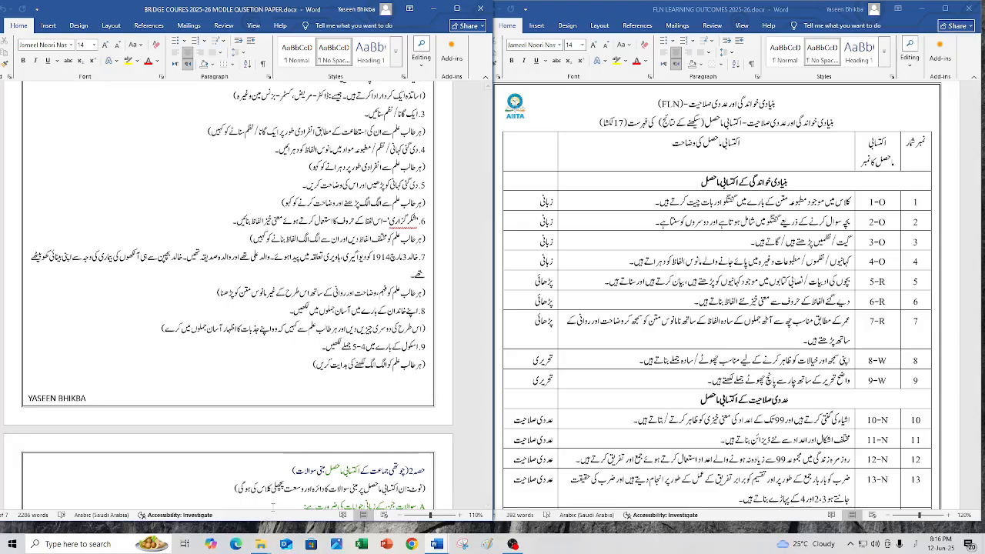
# Step: Examine the opening of Urdu Section 2 and the numeracy outcomes 10-N to 17-N in the FLN learning outcomes document
pyautogui.scroll(-1, 231, 293)
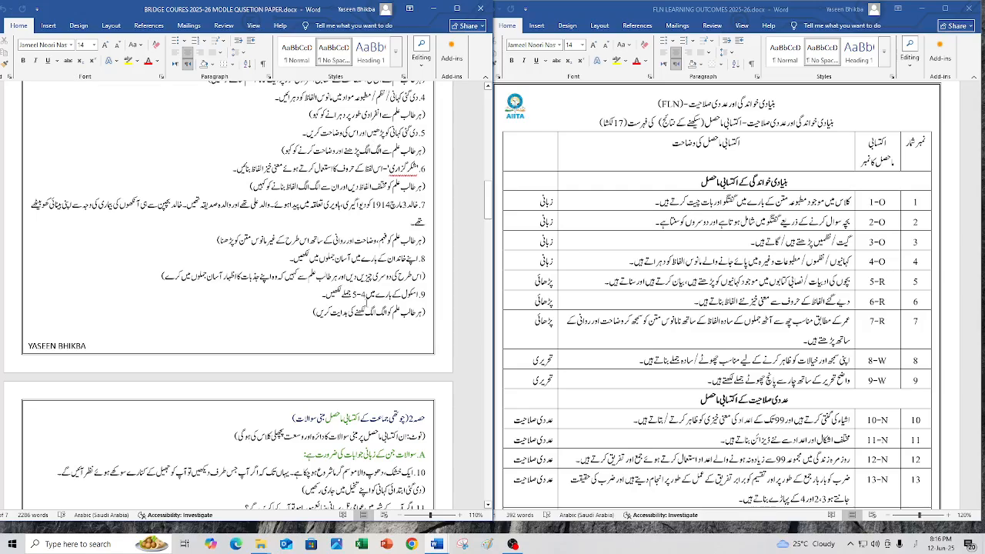
pyautogui.scroll(-4, 361, 410)
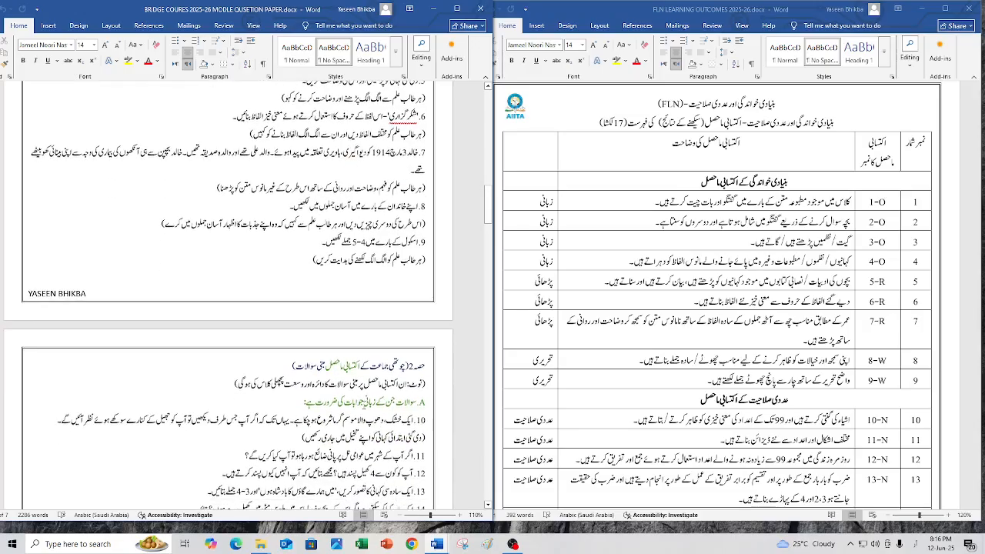
pyautogui.scroll(-1, 668, 362)
pyautogui.scroll(-3, 667, 362)
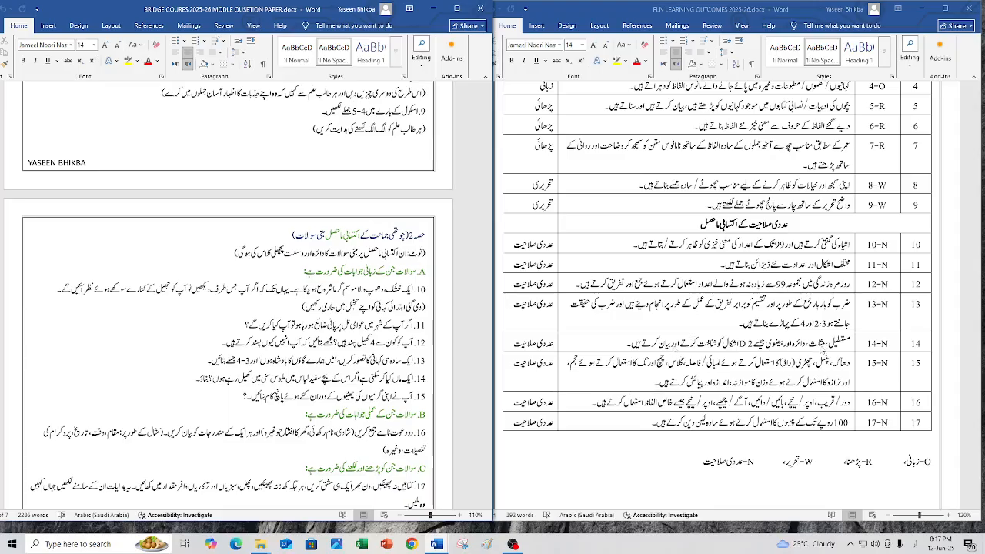
pyautogui.scroll(-2, 637, 277)
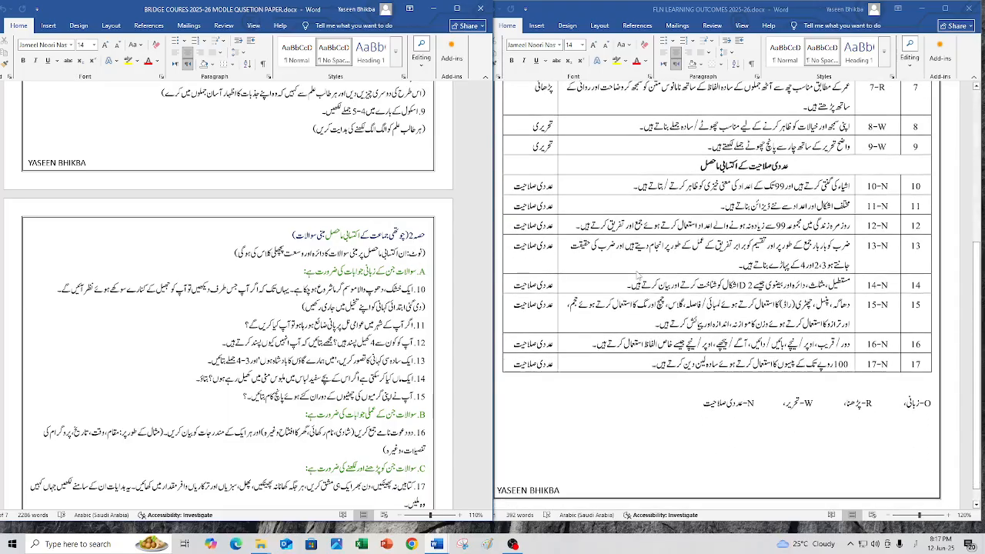
# Step: Compare the Urdu Section 1 and Section 2 questions with the FLN and bridge course outcomes listed on page 1
pyautogui.scroll(1, 345, 219)
pyautogui.scroll(5, 346, 220)
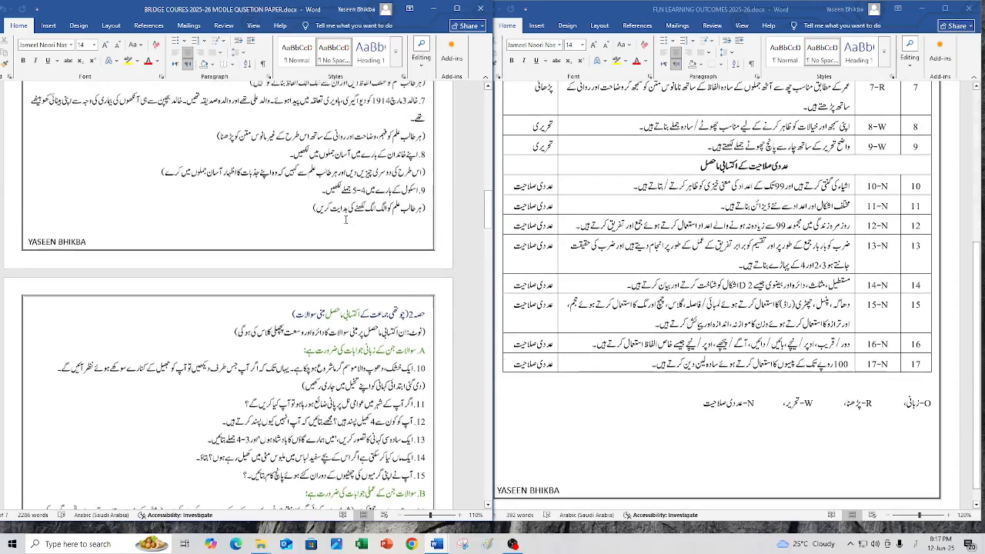
pyautogui.scroll(2, 346, 223)
pyautogui.scroll(8, 346, 241)
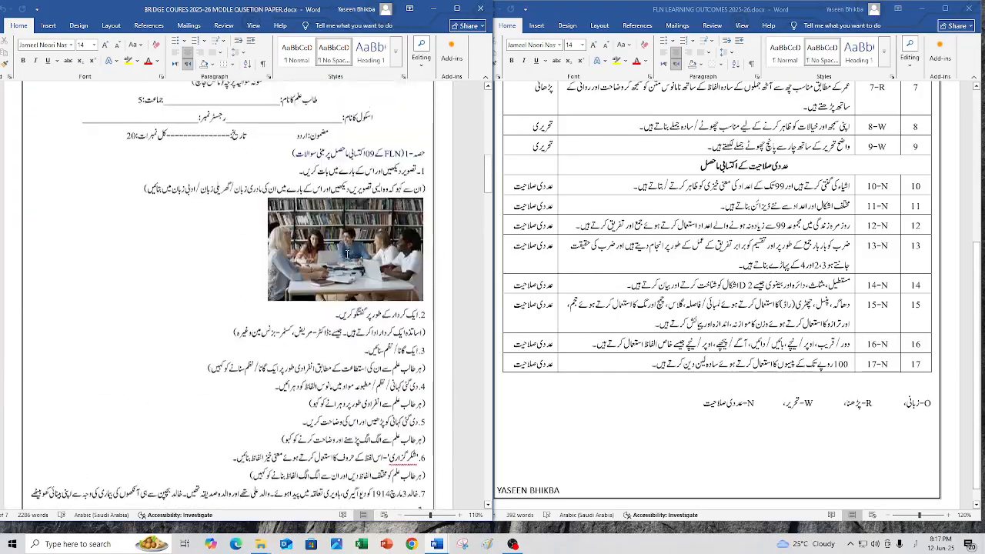
pyautogui.scroll(10, 347, 295)
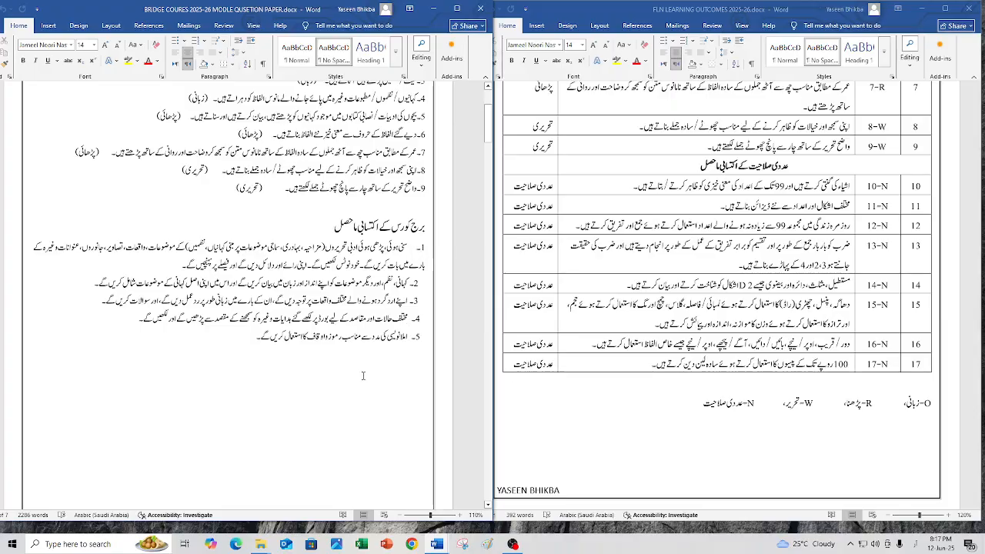
pyautogui.scroll(-10, 362, 375)
pyautogui.scroll(-10, 248, 296)
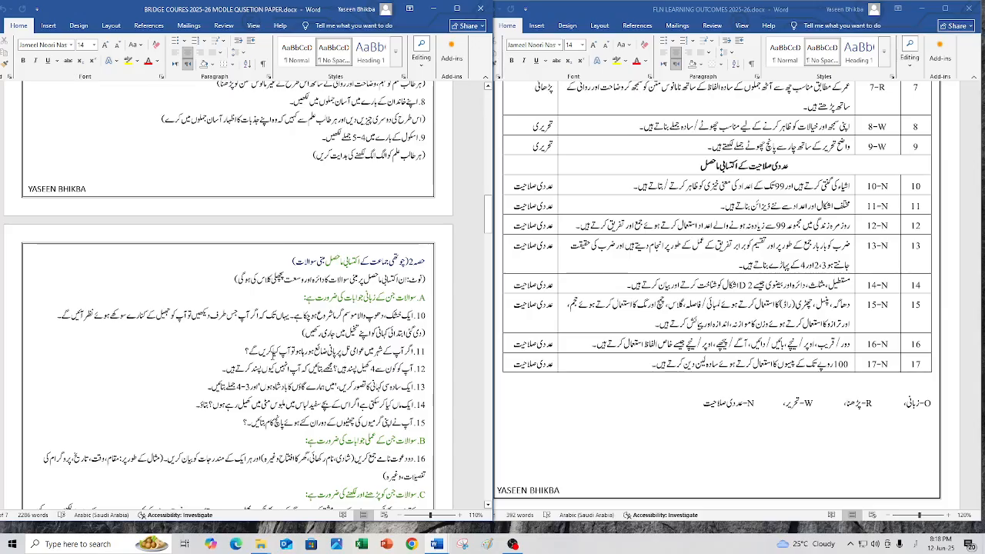
pyautogui.scroll(10, 273, 354)
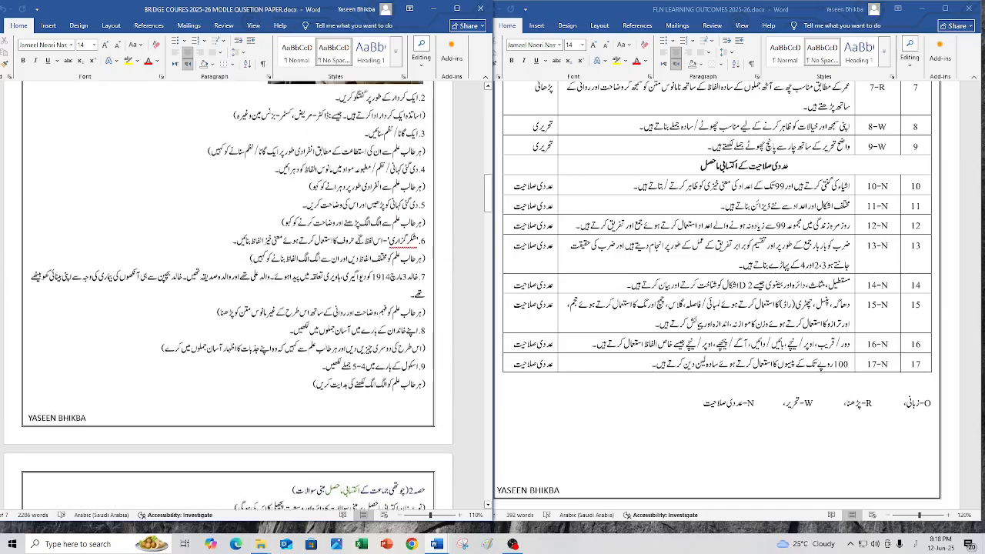
pyautogui.scroll(10, 359, 241)
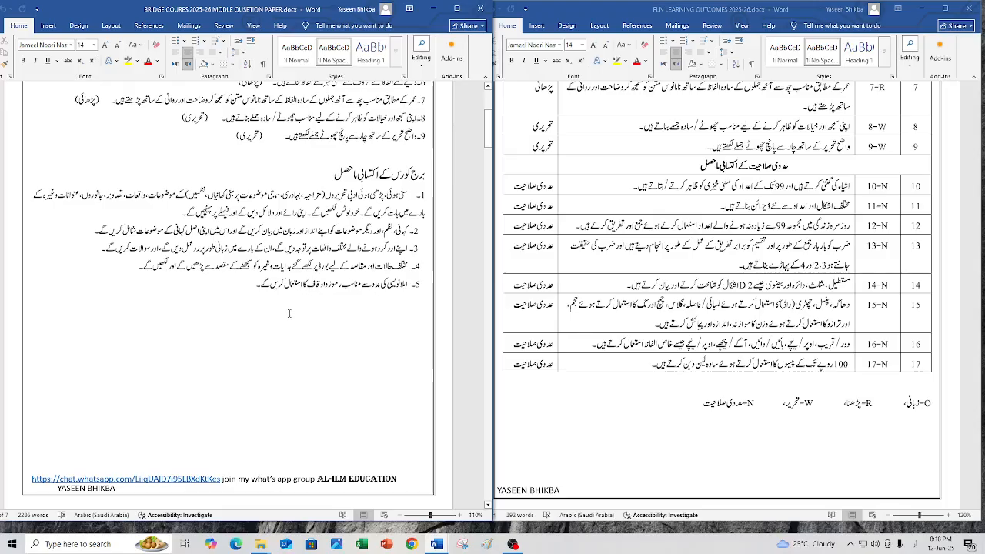
# Step: Read Urdu Section 2, questions 10 to 20, grouped under headings A to D
pyautogui.scroll(-15, 290, 313)
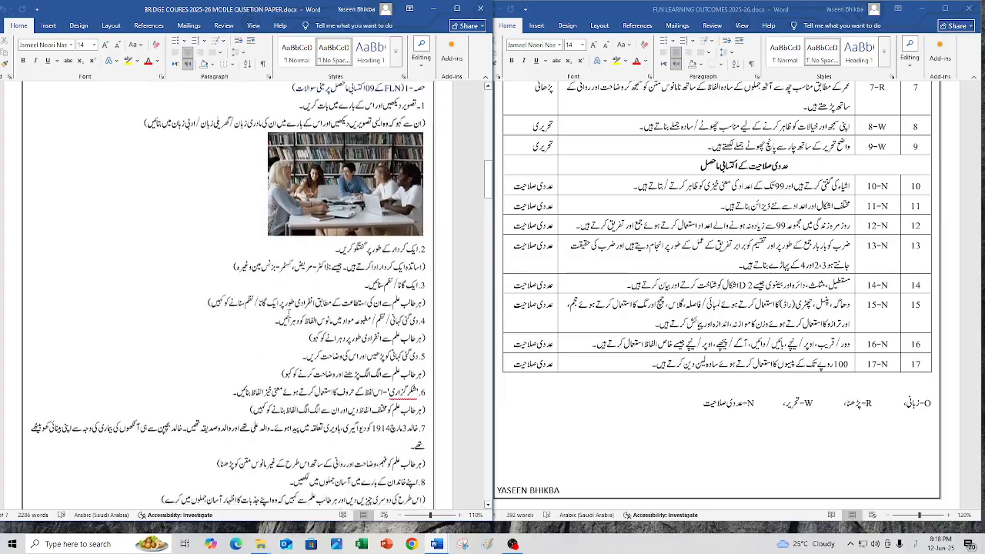
pyautogui.scroll(-10, 289, 313)
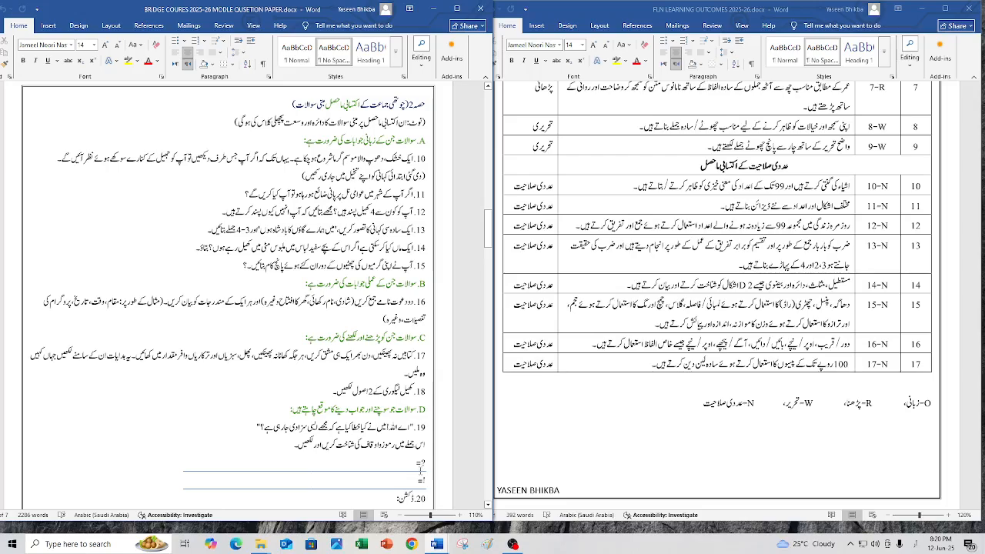
pyautogui.scroll(-3, 421, 462)
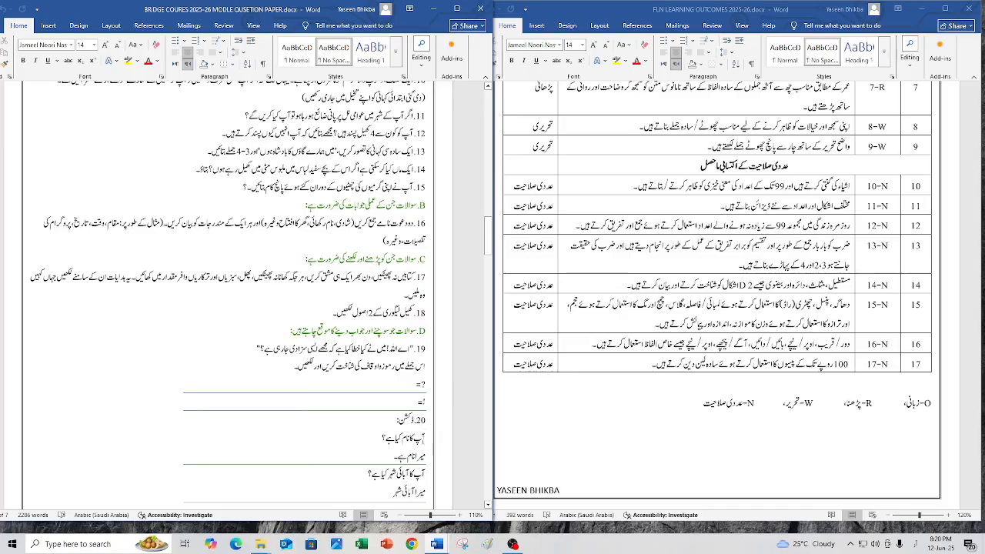
pyautogui.scroll(-2, 385, 457)
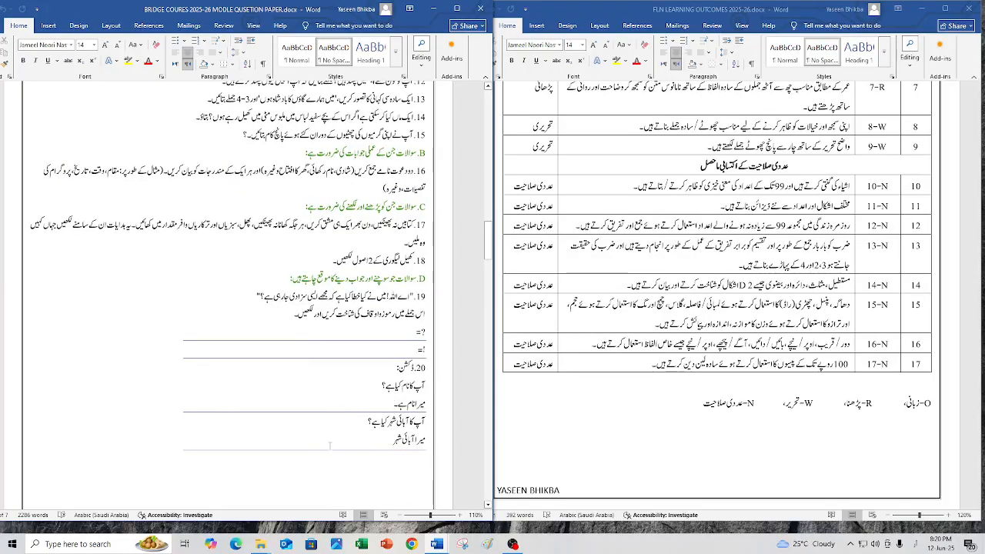
# Step: Review the class 5 mathematics outcomes page, covering numeracy outcomes 1 to 8 and bridge course outcomes 9 to 18
pyautogui.scroll(-10, 329, 445)
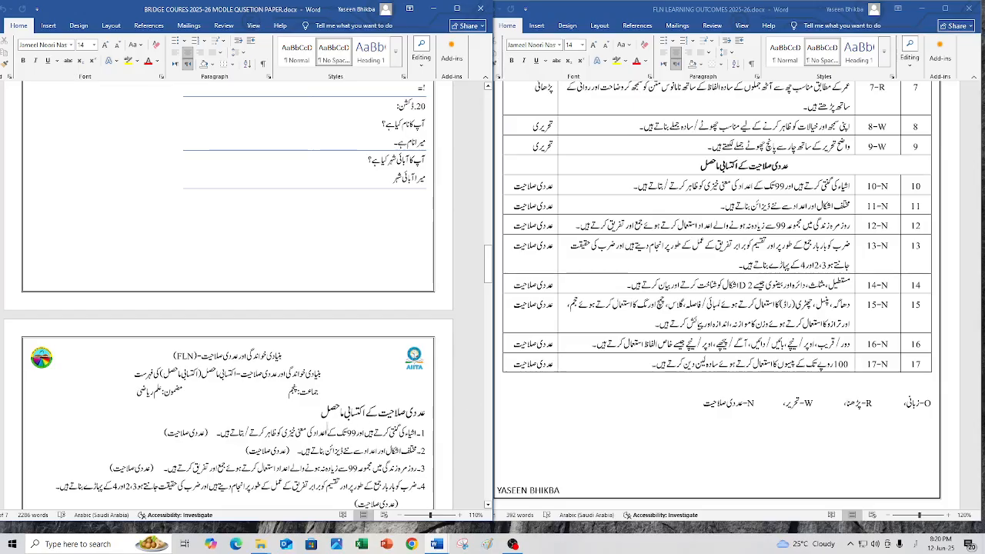
pyautogui.scroll(-6, 328, 426)
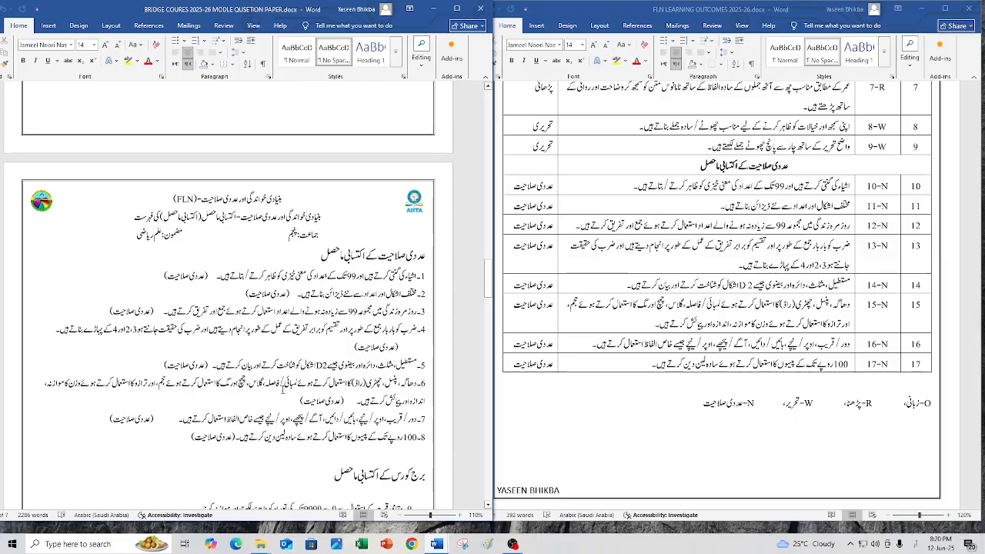
pyautogui.scroll(-2, 283, 389)
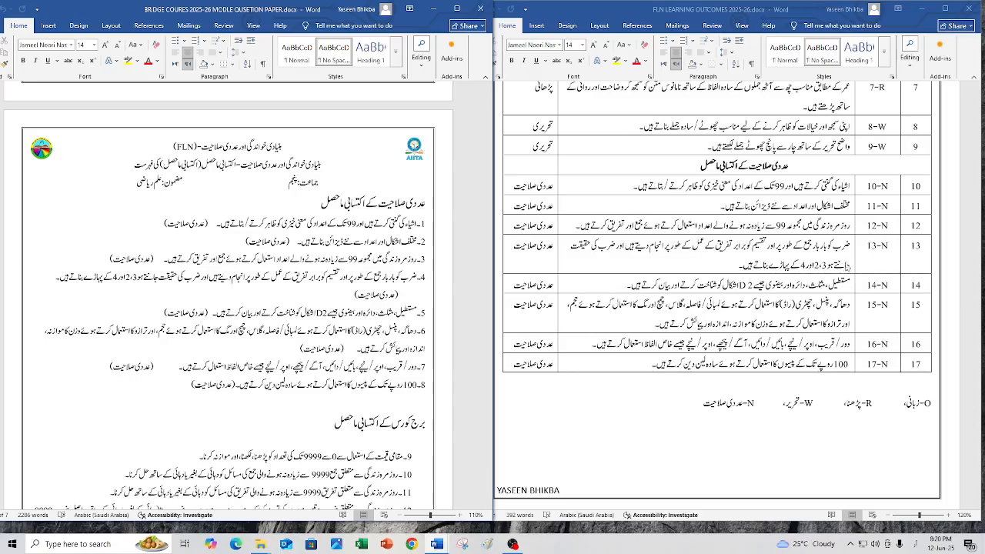
pyautogui.scroll(-5, 229, 296)
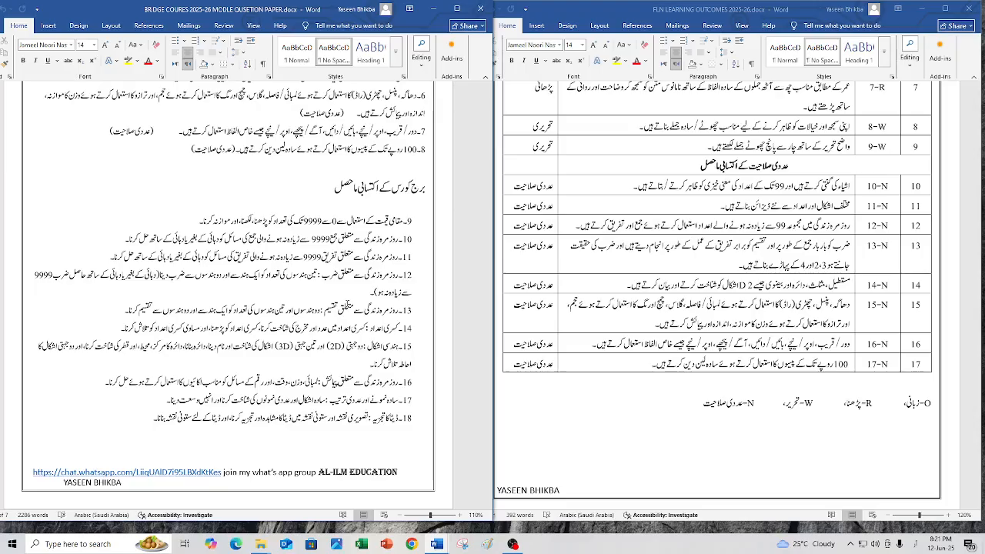
# Step: Examine the mathematics model question paper's student detail fields and Section 1 questions for outcomes 10-N to 13-N
pyautogui.scroll(-10, 345, 306)
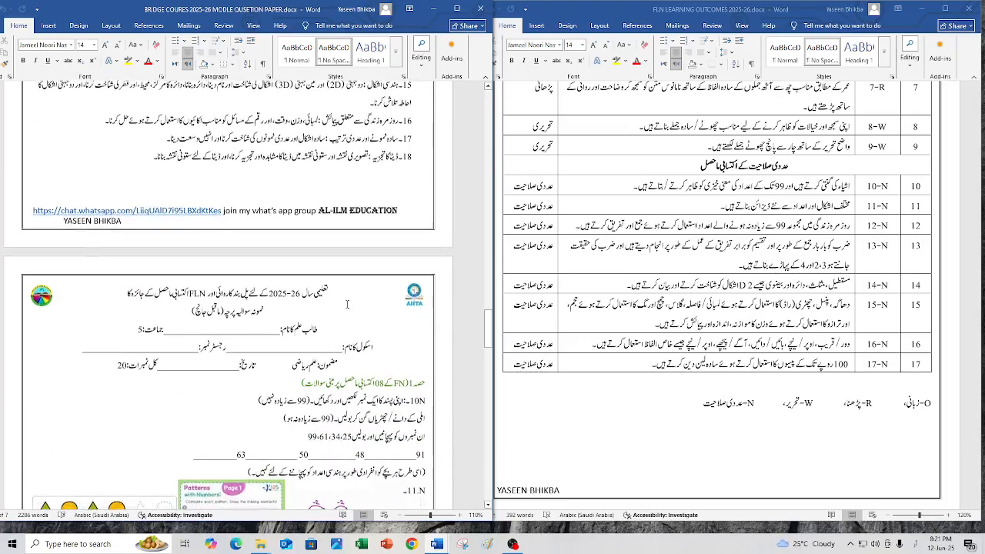
pyautogui.scroll(-2, 346, 305)
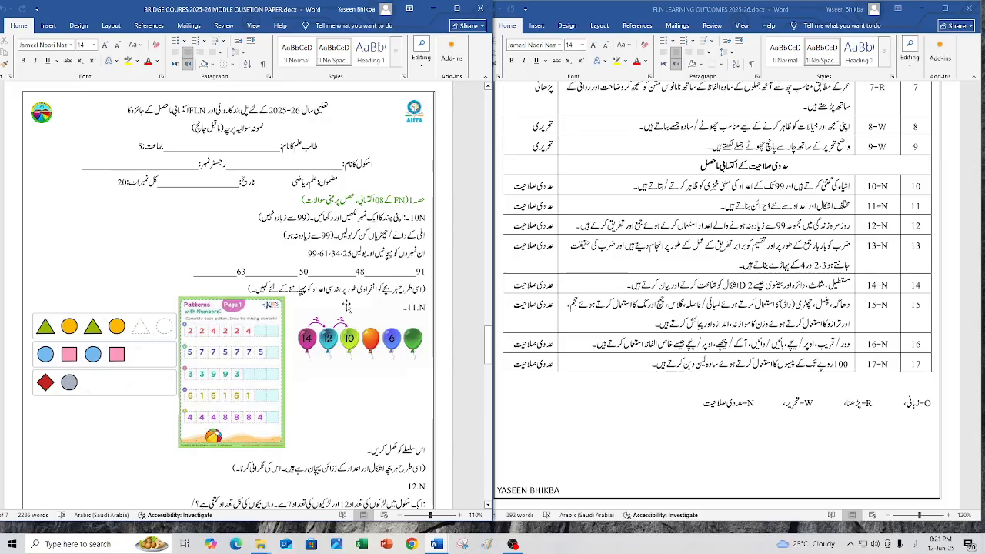
pyautogui.scroll(-1, 355, 249)
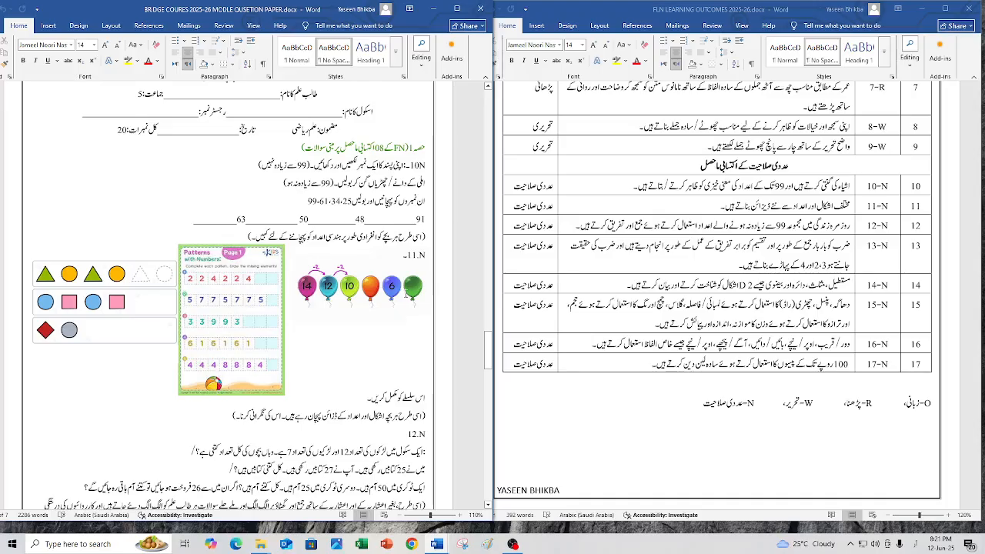
pyautogui.scroll(-5, 360, 368)
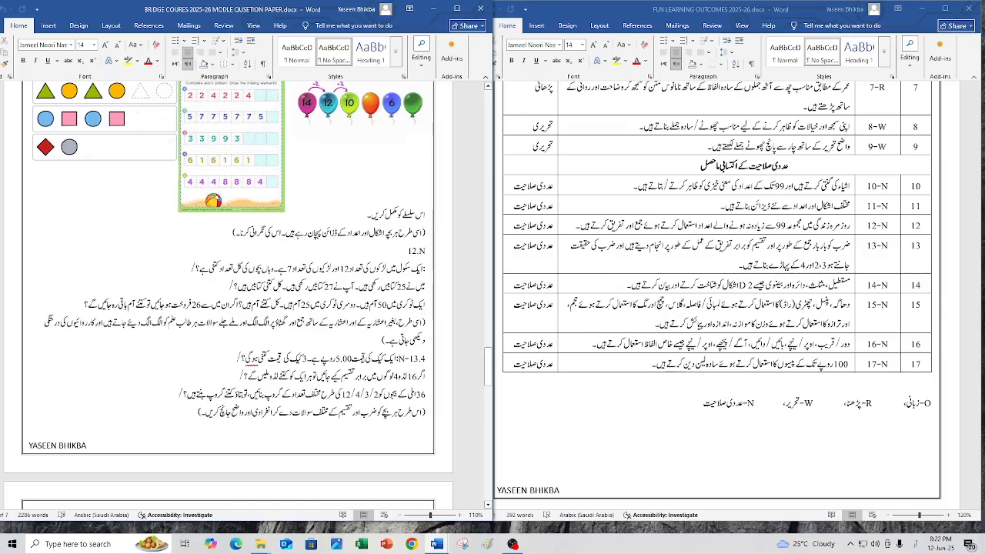
pyautogui.scroll(-1, 231, 307)
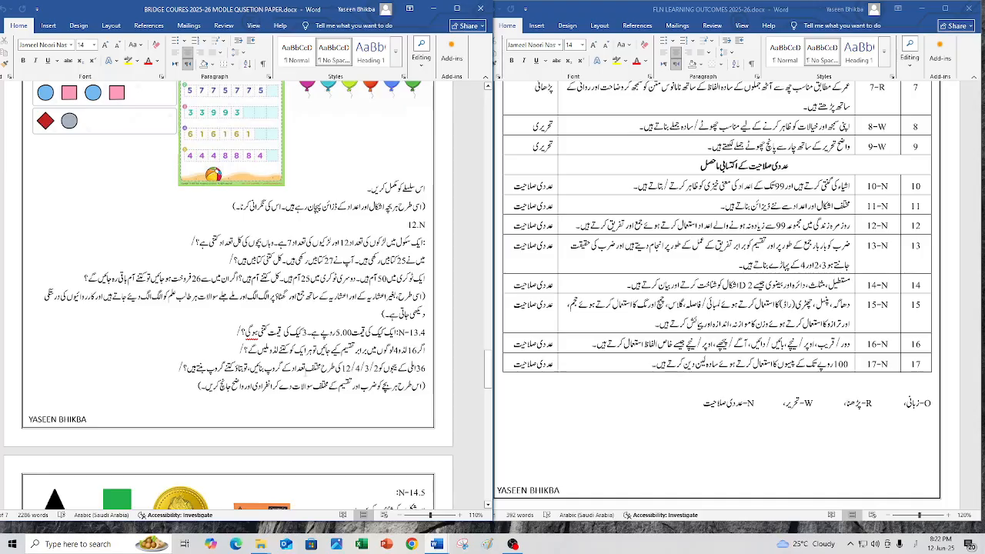
pyautogui.scroll(-1, 305, 372)
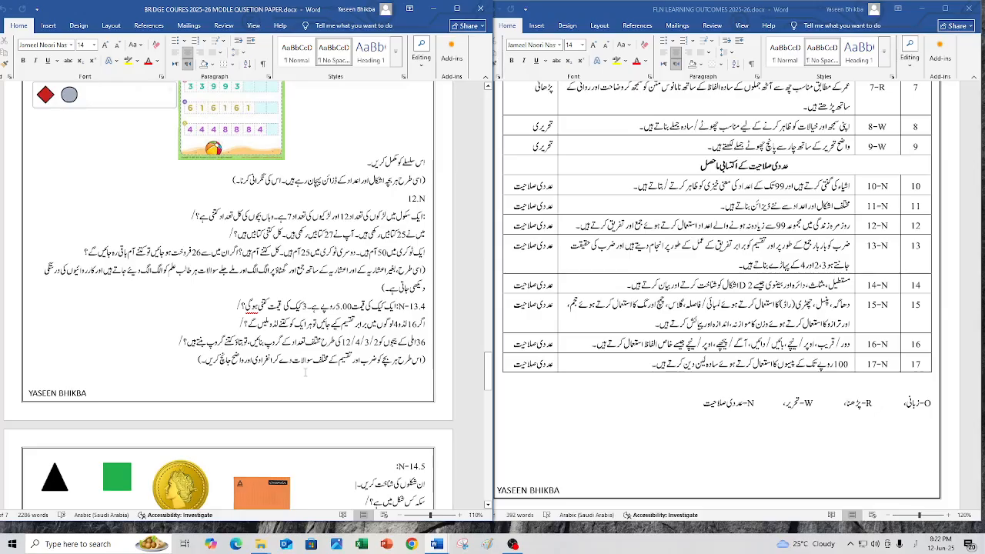
# Step: Read the mathematics Section 1 questions for outcomes 14-N to 17-N and the opening of Section 2
pyautogui.scroll(-5, 305, 372)
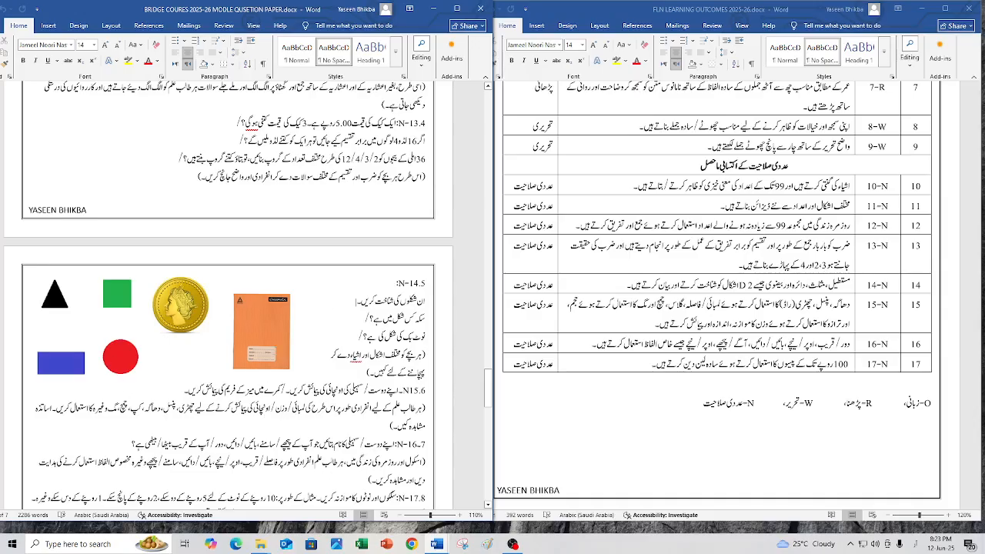
pyautogui.scroll(-1, 312, 350)
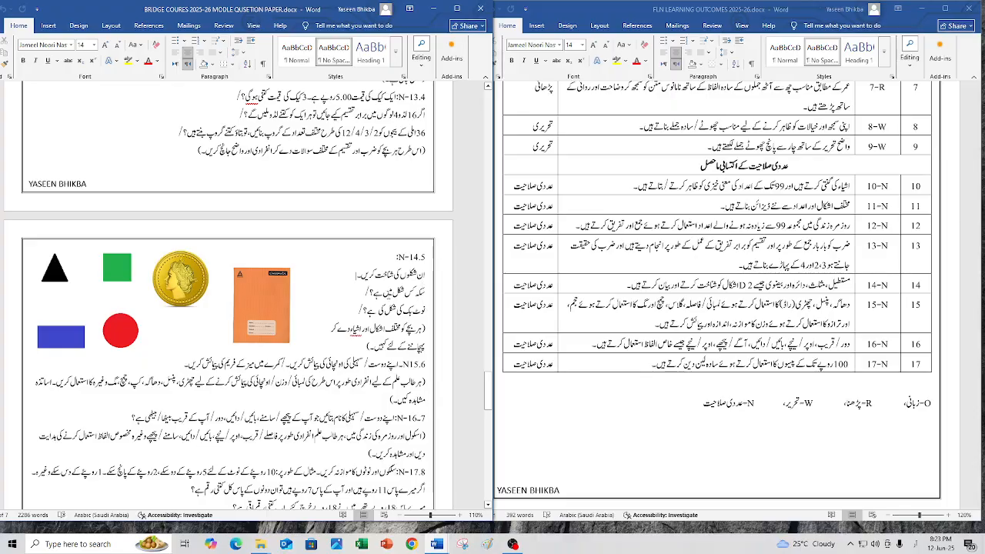
pyautogui.scroll(-2, 362, 320)
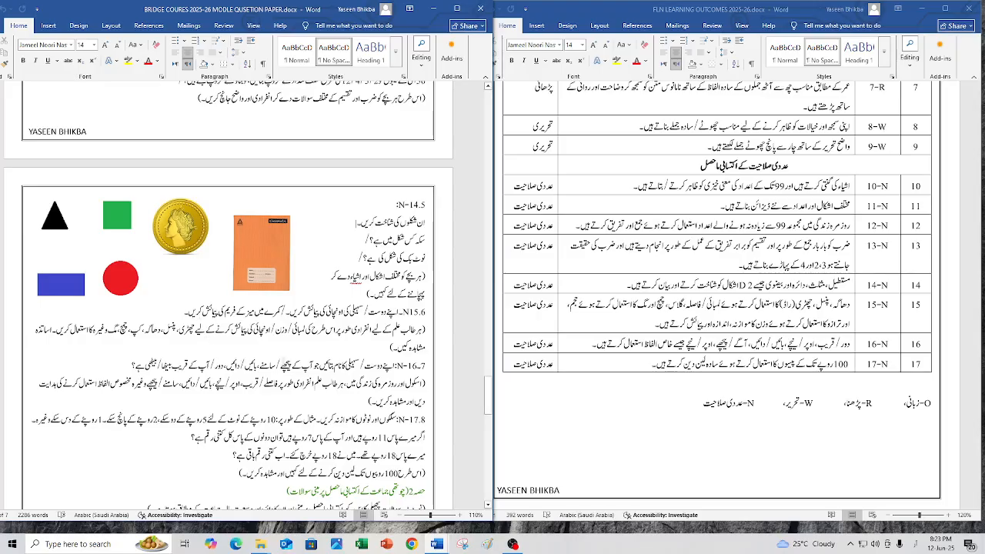
pyautogui.scroll(-1, 283, 361)
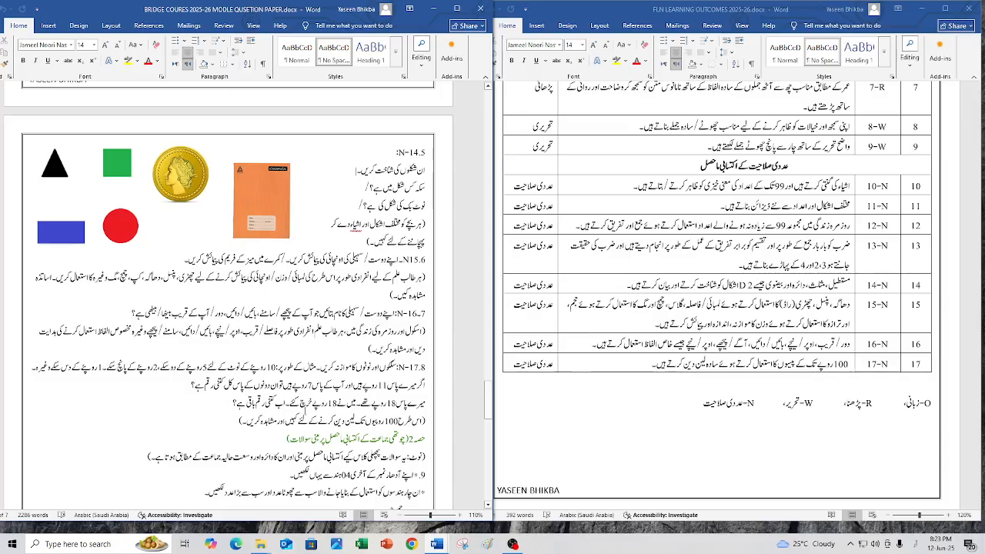
pyautogui.scroll(-1, 304, 413)
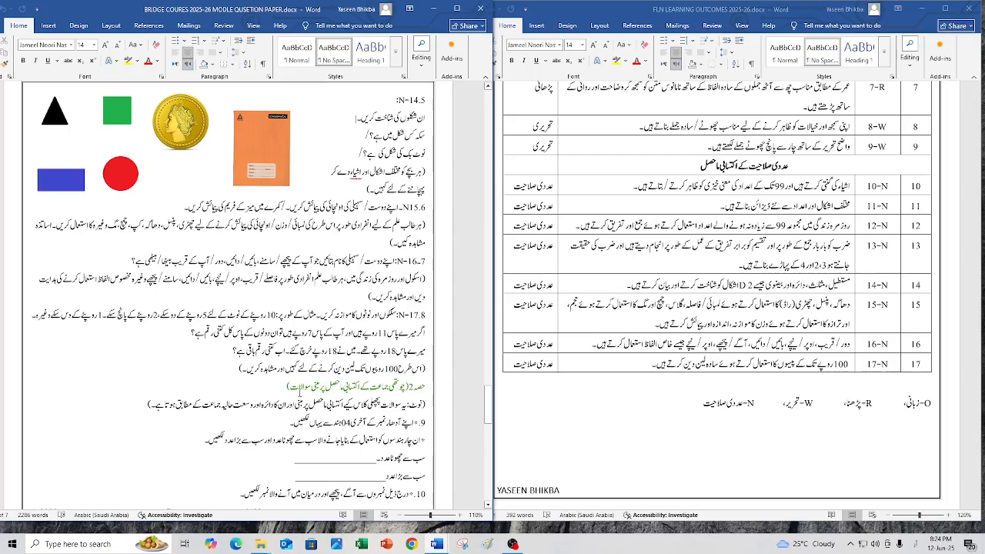
# Step: Read the mathematics Section 2 questions 9 to 16, from the number-writing tasks to the fraction question
pyautogui.scroll(-4, 299, 394)
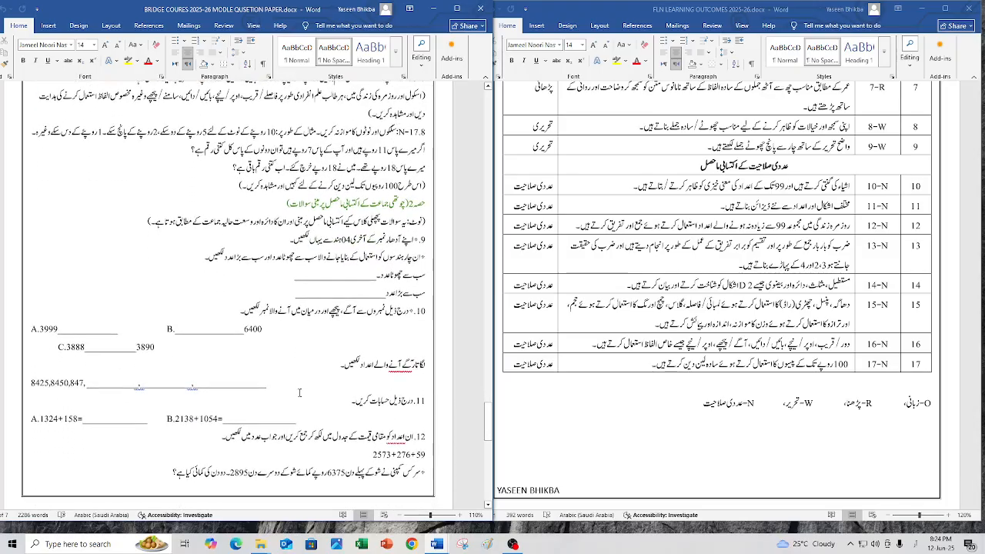
pyautogui.scroll(-1, 299, 393)
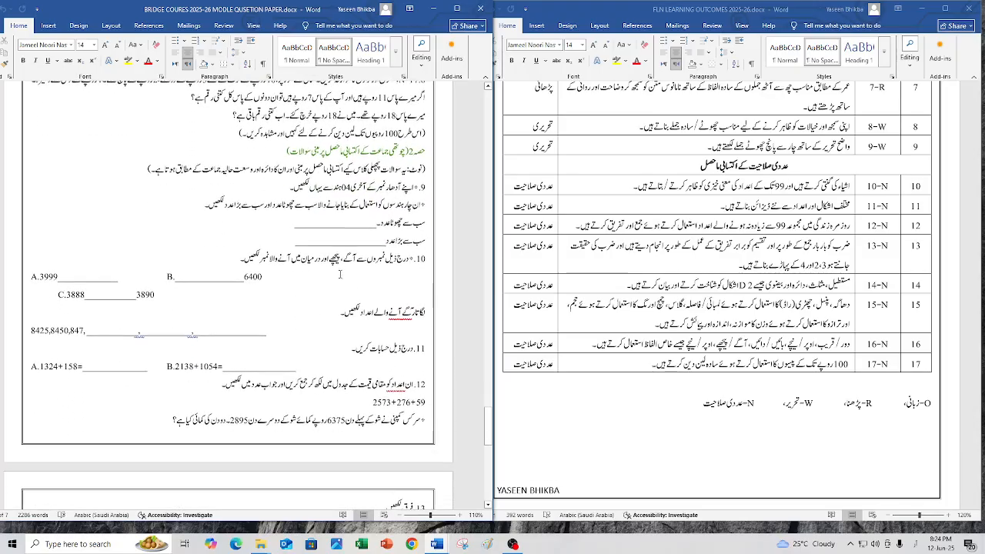
pyautogui.scroll(-2, 344, 218)
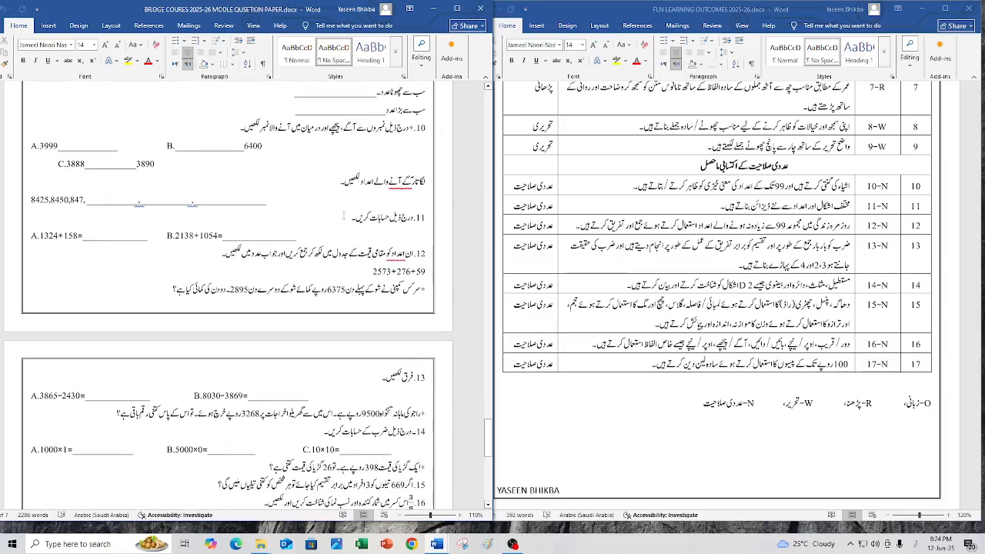
# Step: Recheck the mathematics Section 1 questions for outcomes 14-N to 17-N against the Section 2 note and question 9
pyautogui.scroll(2, 361, 178)
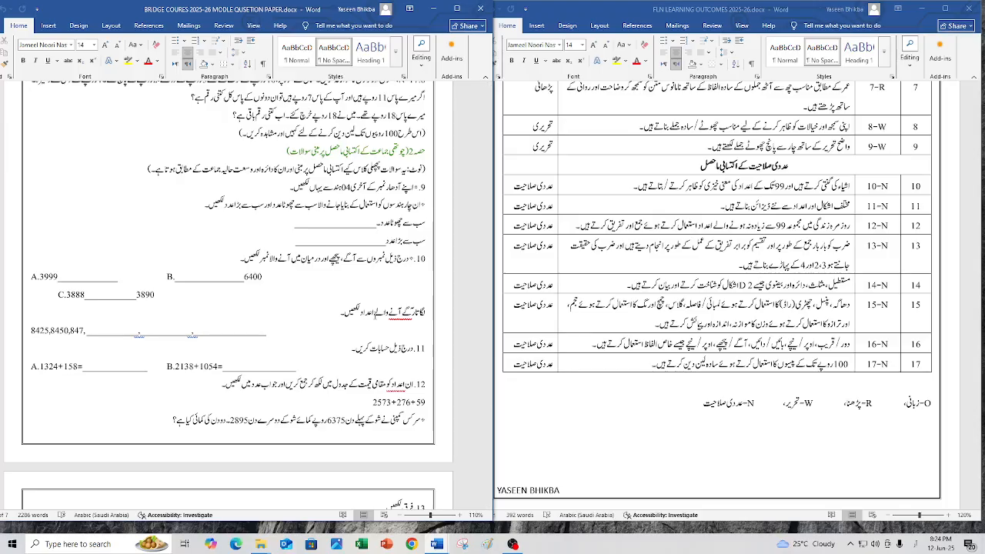
pyautogui.scroll(5, 231, 293)
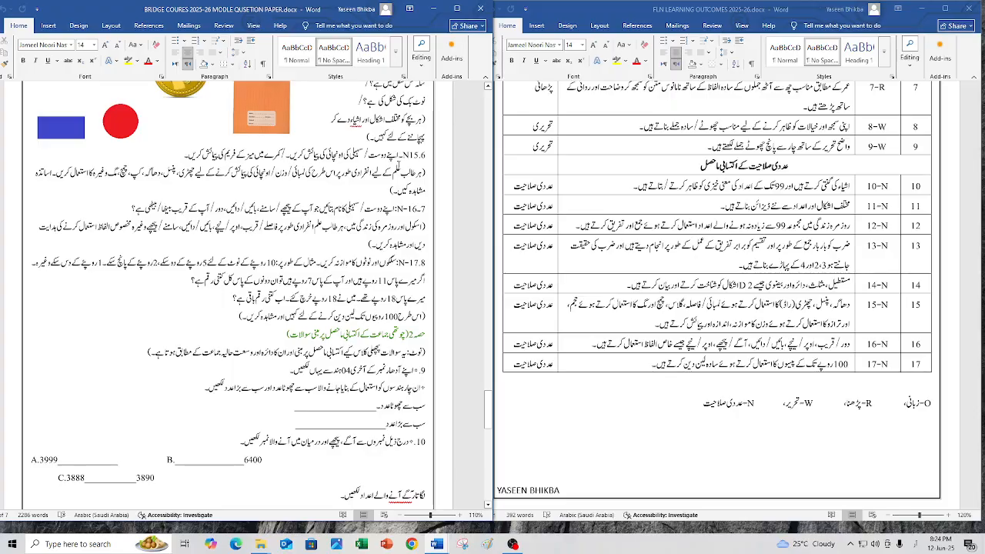
pyautogui.scroll(2, 230, 292)
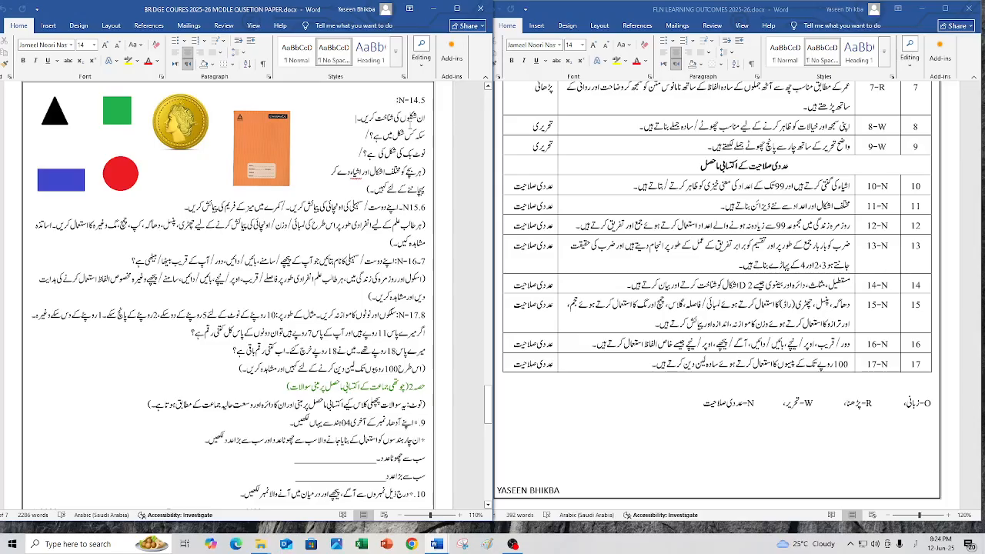
pyautogui.scroll(-2, 379, 354)
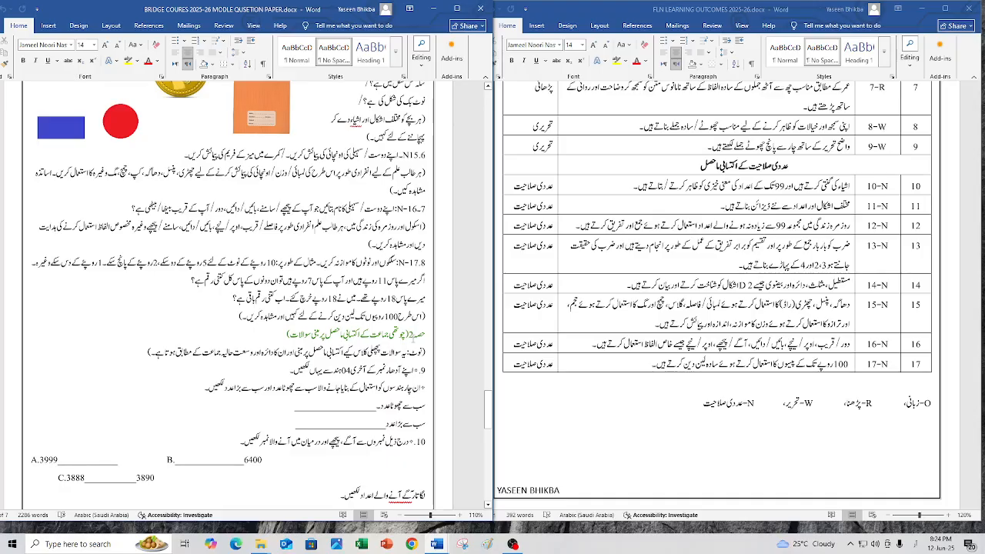
pyautogui.scroll(-2, 262, 296)
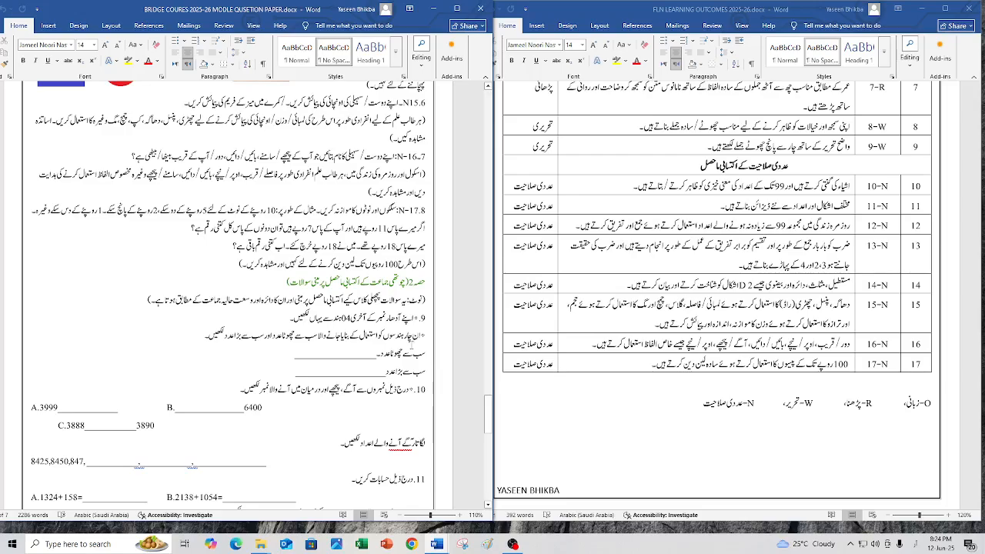
# Step: Read the mathematics Section 2 questions 10 to 20, through the solid shapes, number pattern and fruit bar graph
pyautogui.scroll(-5, 411, 348)
pyautogui.scroll(-12, 412, 348)
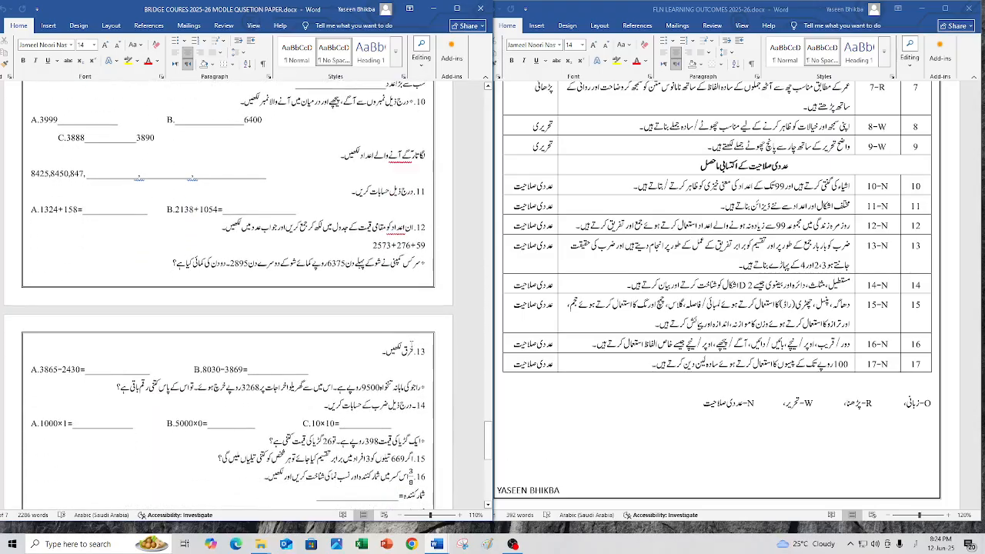
pyautogui.scroll(-3, 412, 348)
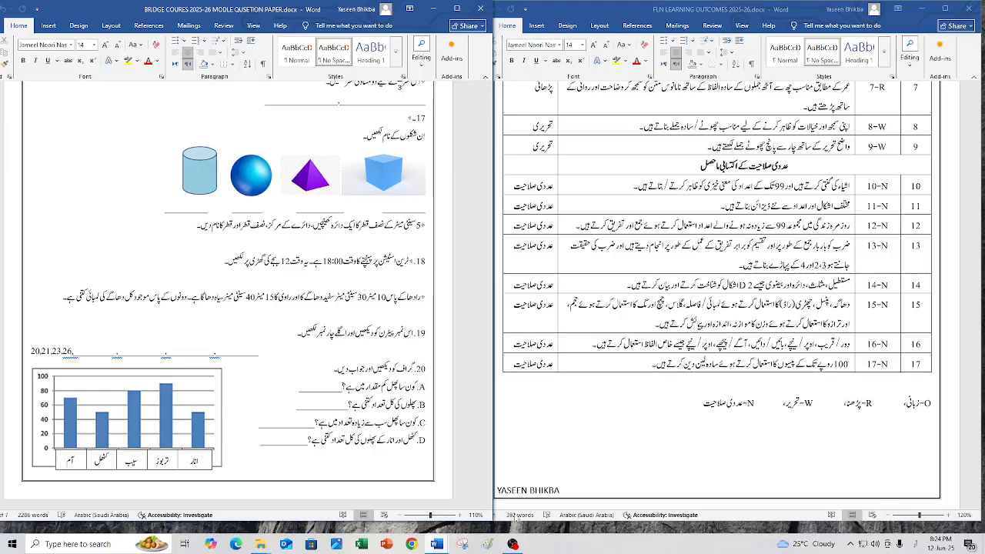
# Step: Switch to the OBS Studio window with the recording controls
pyautogui.moveTo(513, 545)
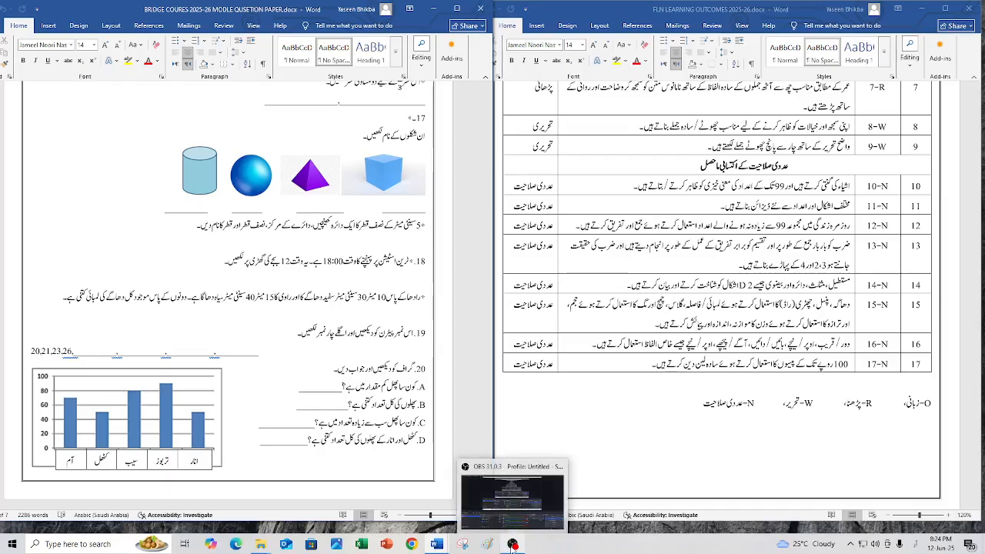
pyautogui.click(513, 545)
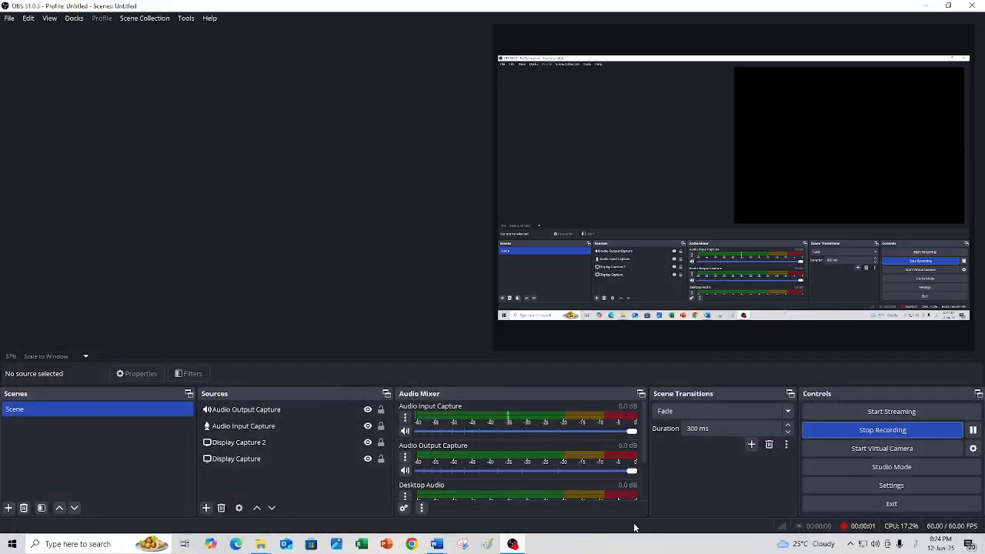